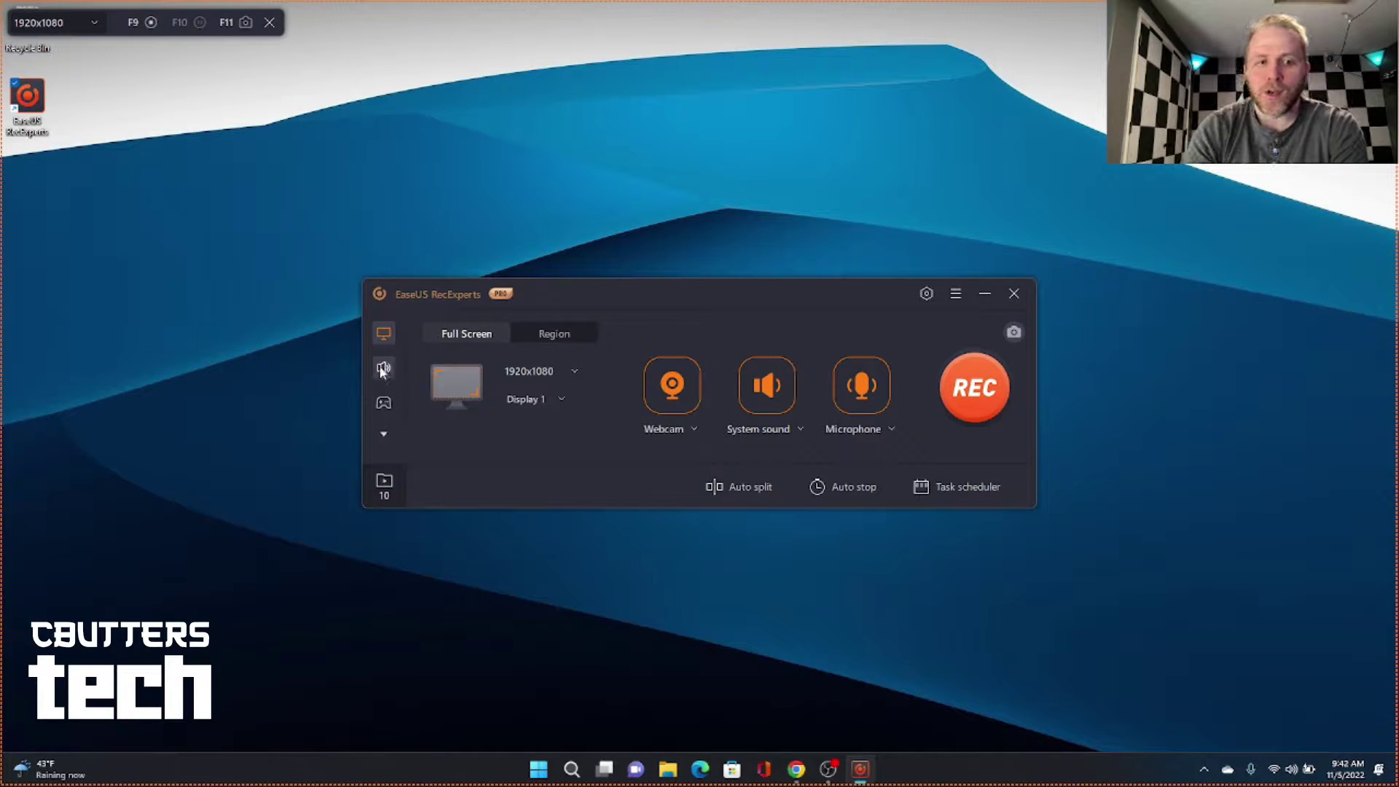
# Step: Look through the audio, game and streaming-video recording modes and return to the screen recording mode
pyautogui.click(380, 371)
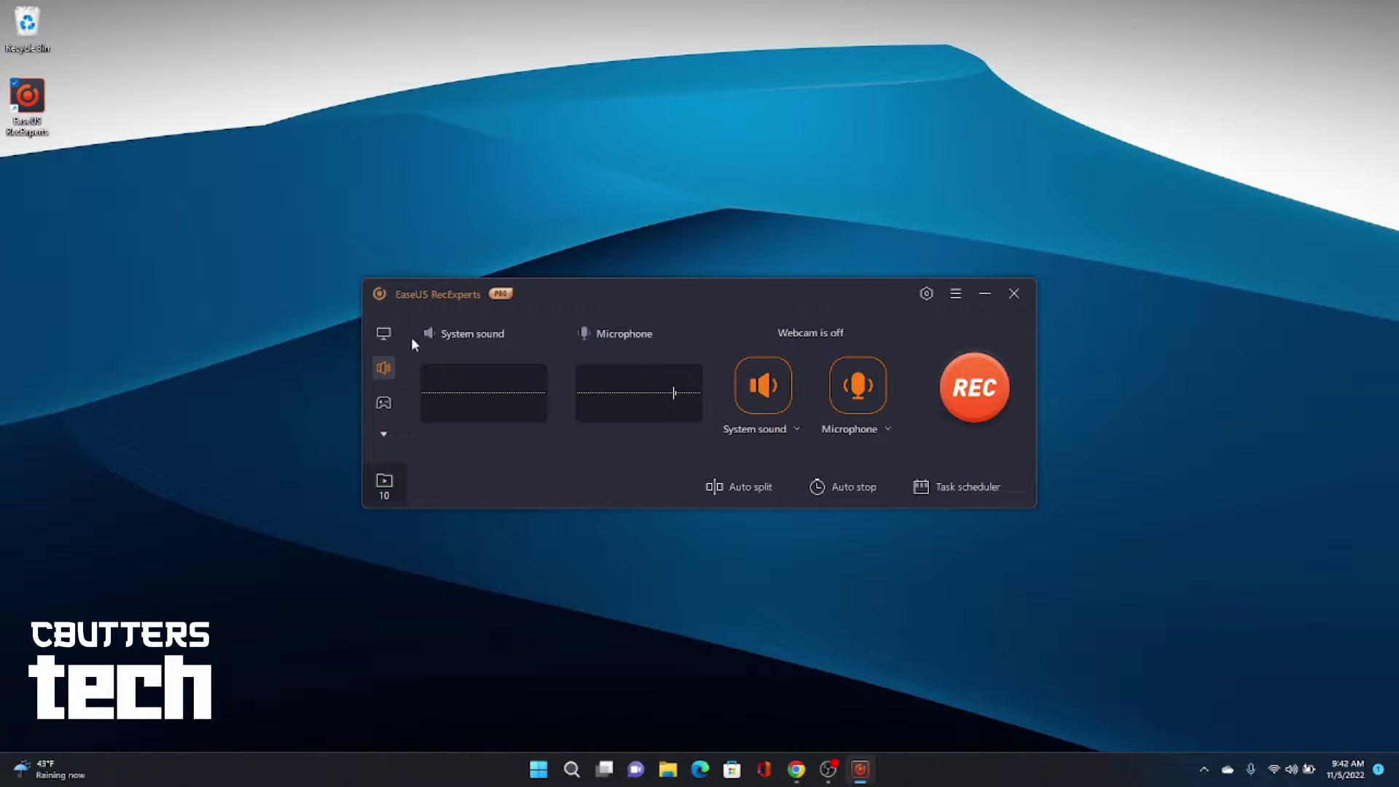
pyautogui.click(382, 410)
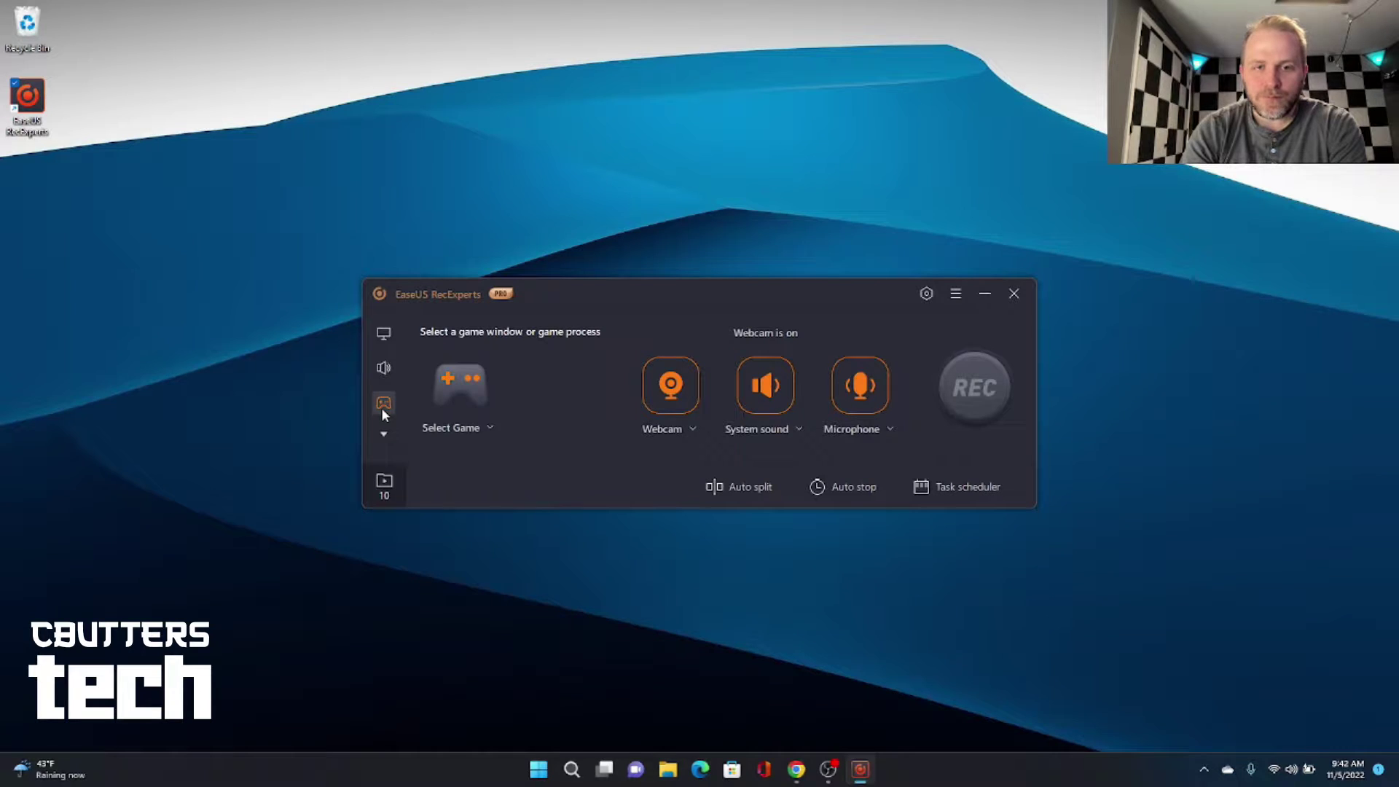
pyautogui.click(376, 435)
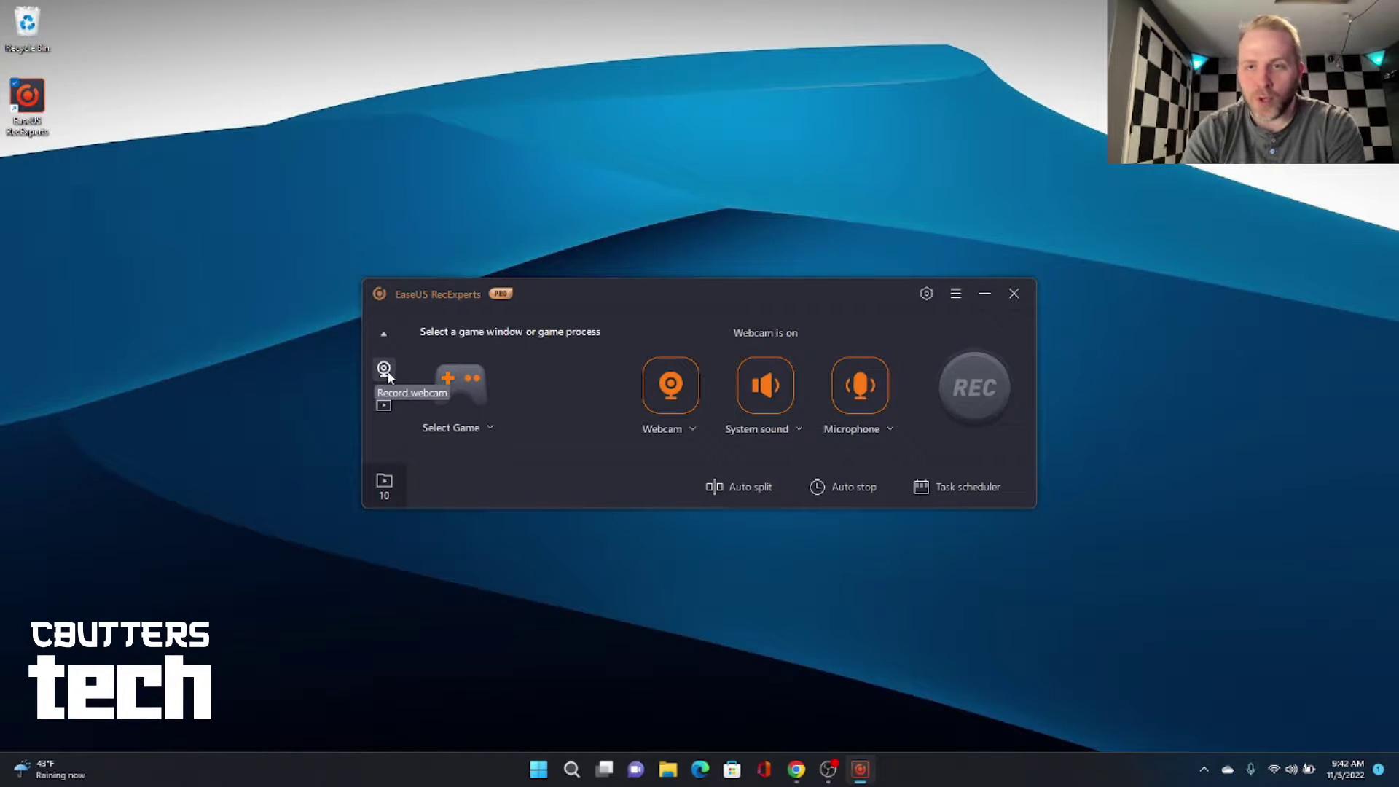
pyautogui.click(380, 408)
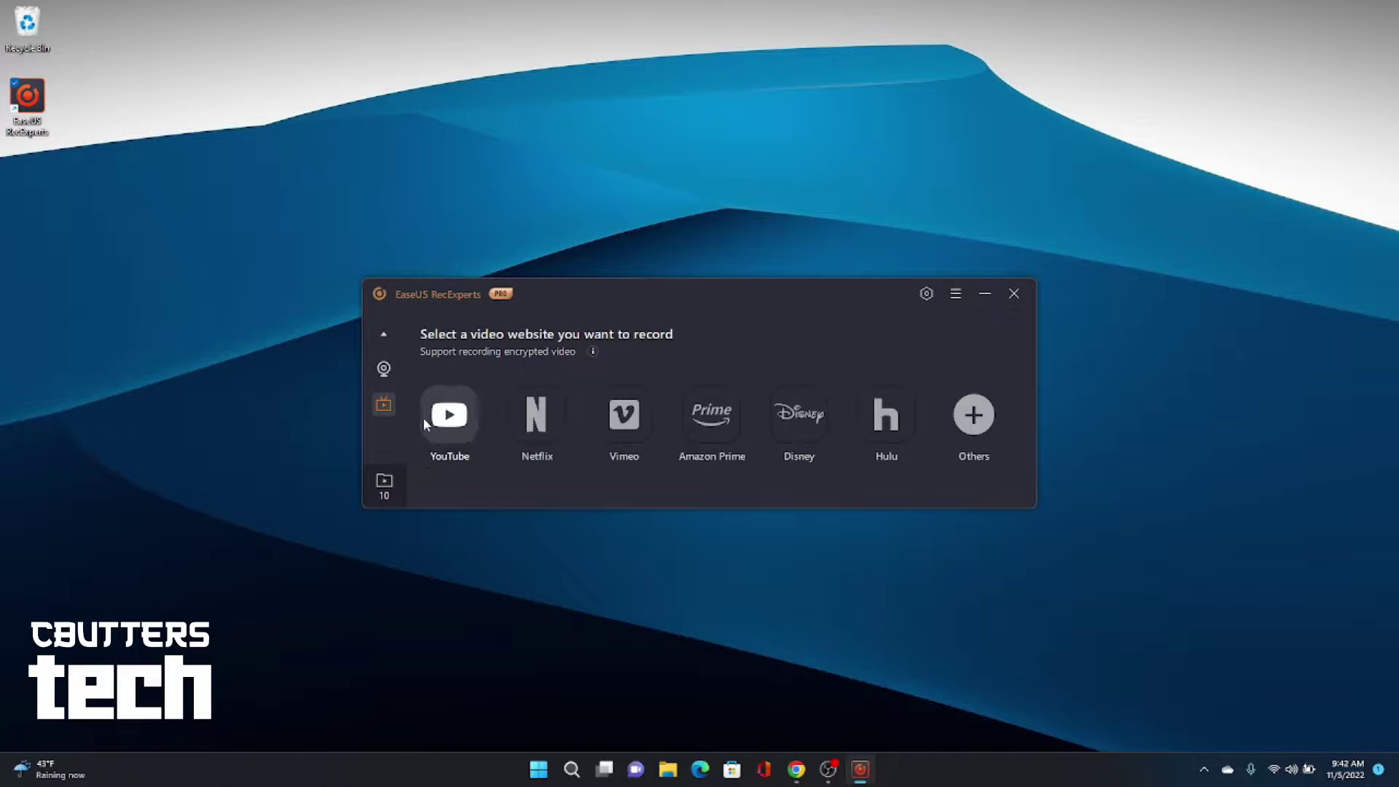
pyautogui.click(383, 334)
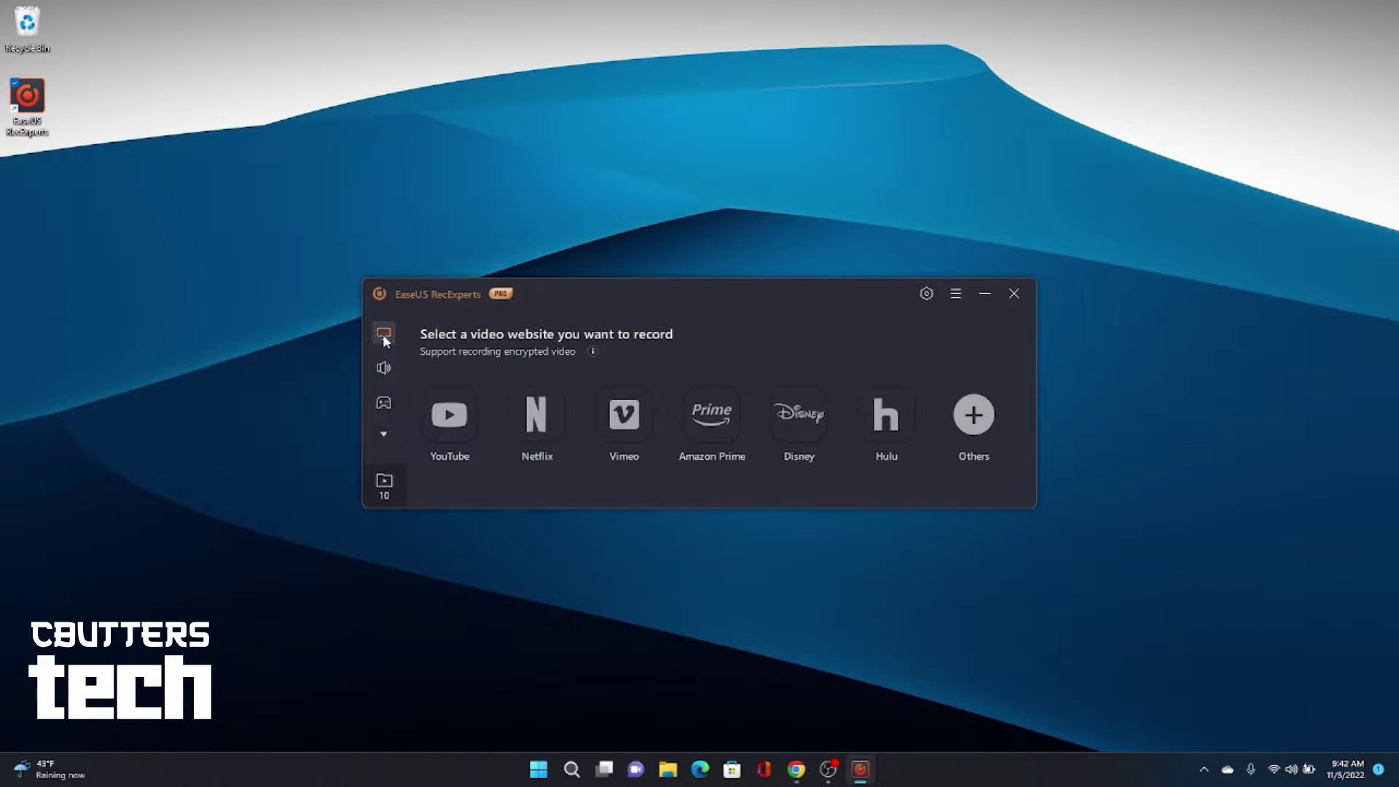
pyautogui.click(384, 336)
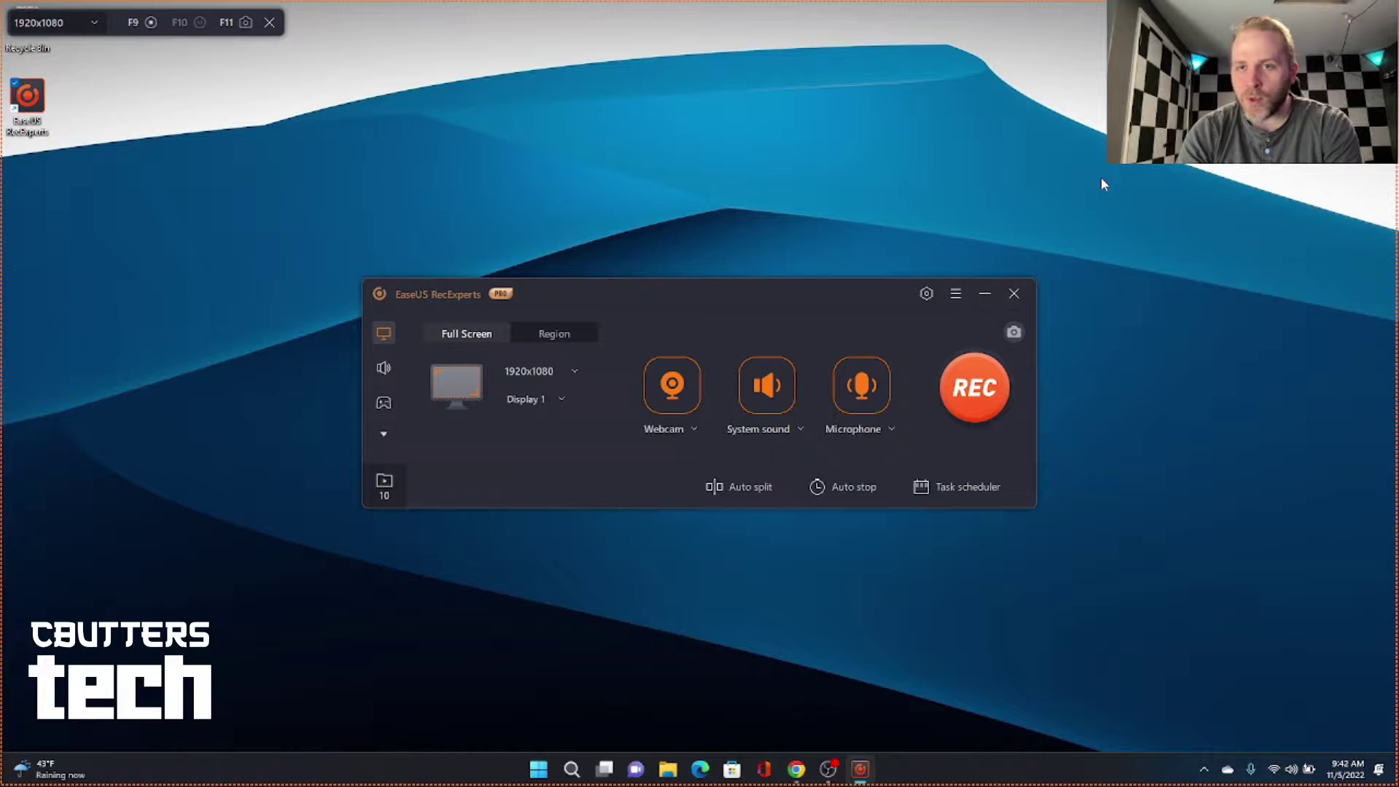
# Step: Move the webcam preview slightly away from the screen corner, and switch its source to Surface Camera Rear and back to Surface Camera Front
pyautogui.moveTo(1333, 45); pyautogui.dragTo(1280, 77)
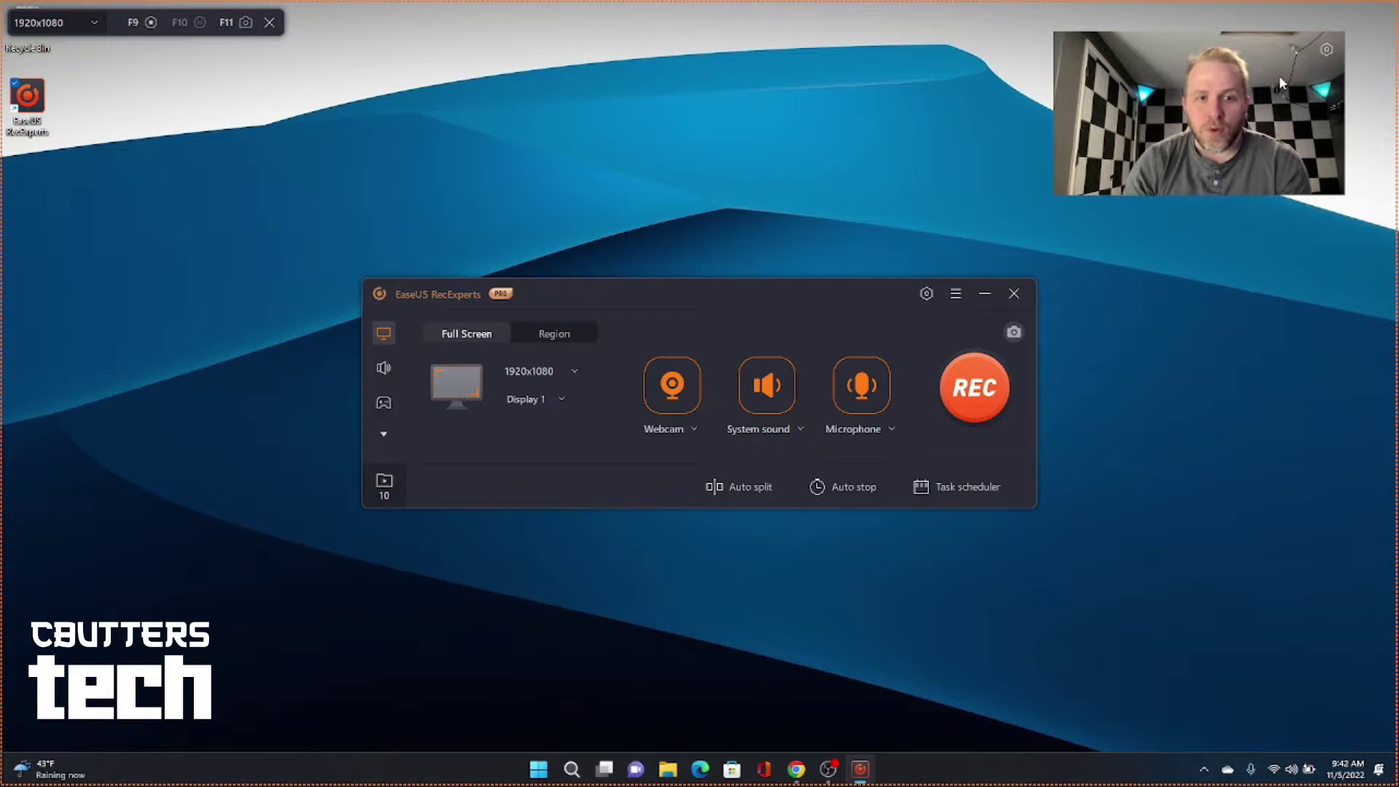
pyautogui.click(685, 428)
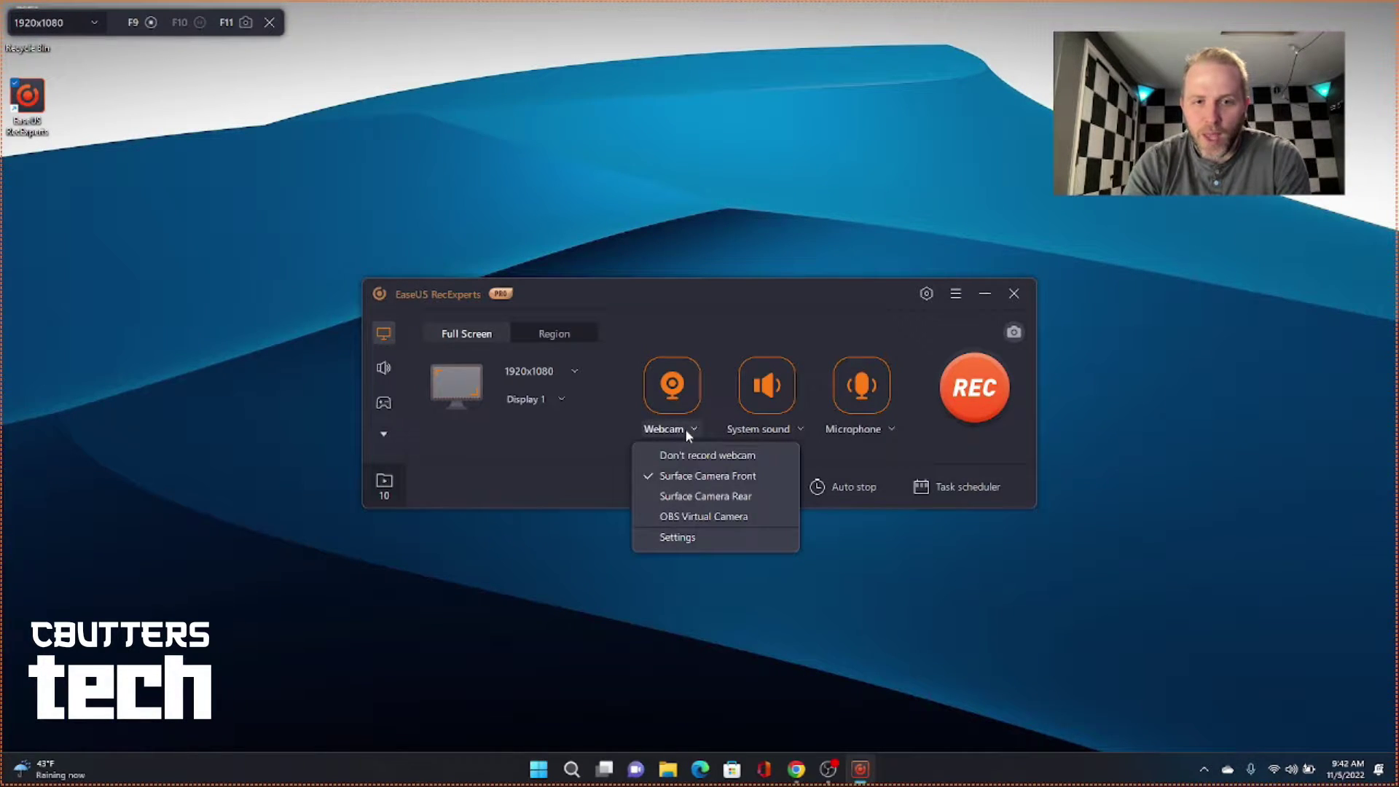
pyautogui.click(713, 496)
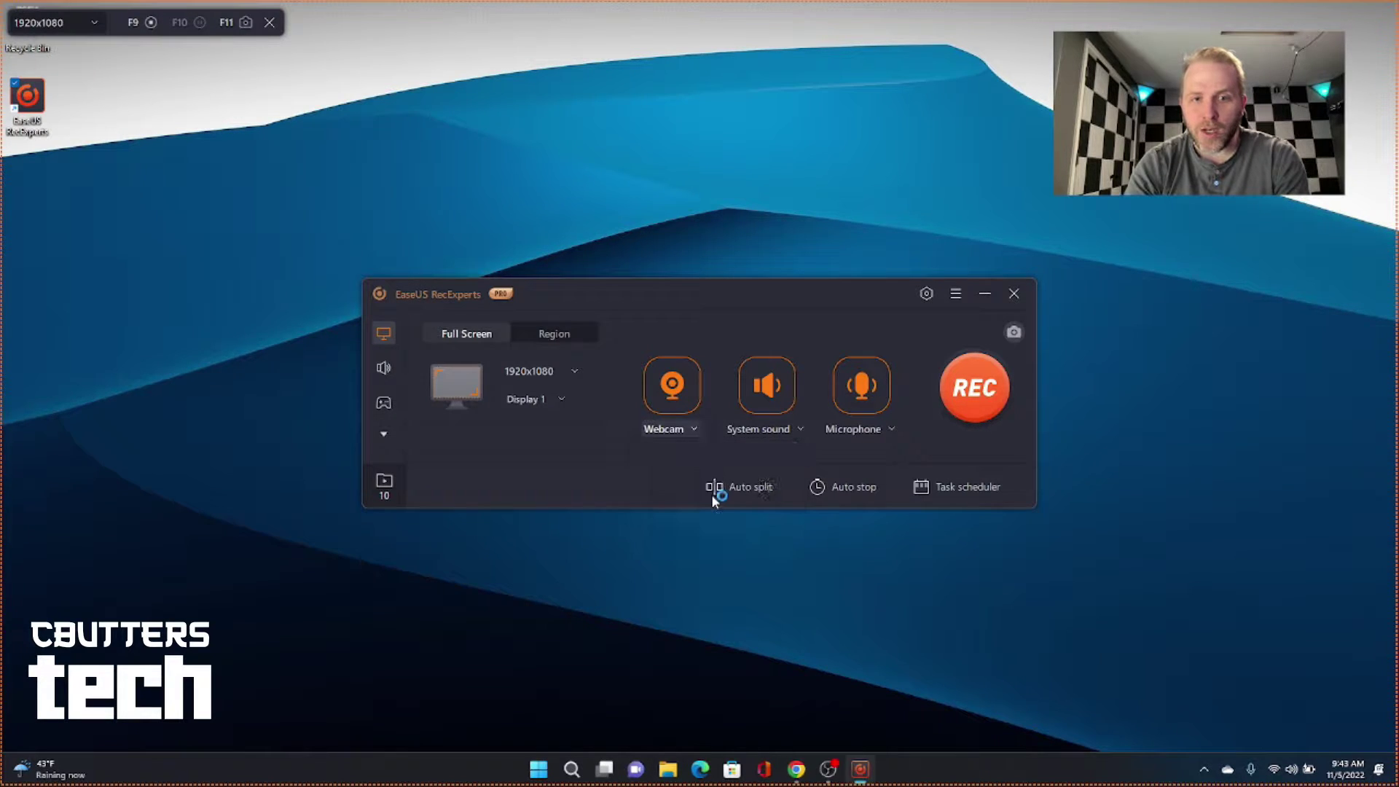
pyautogui.click(690, 429)
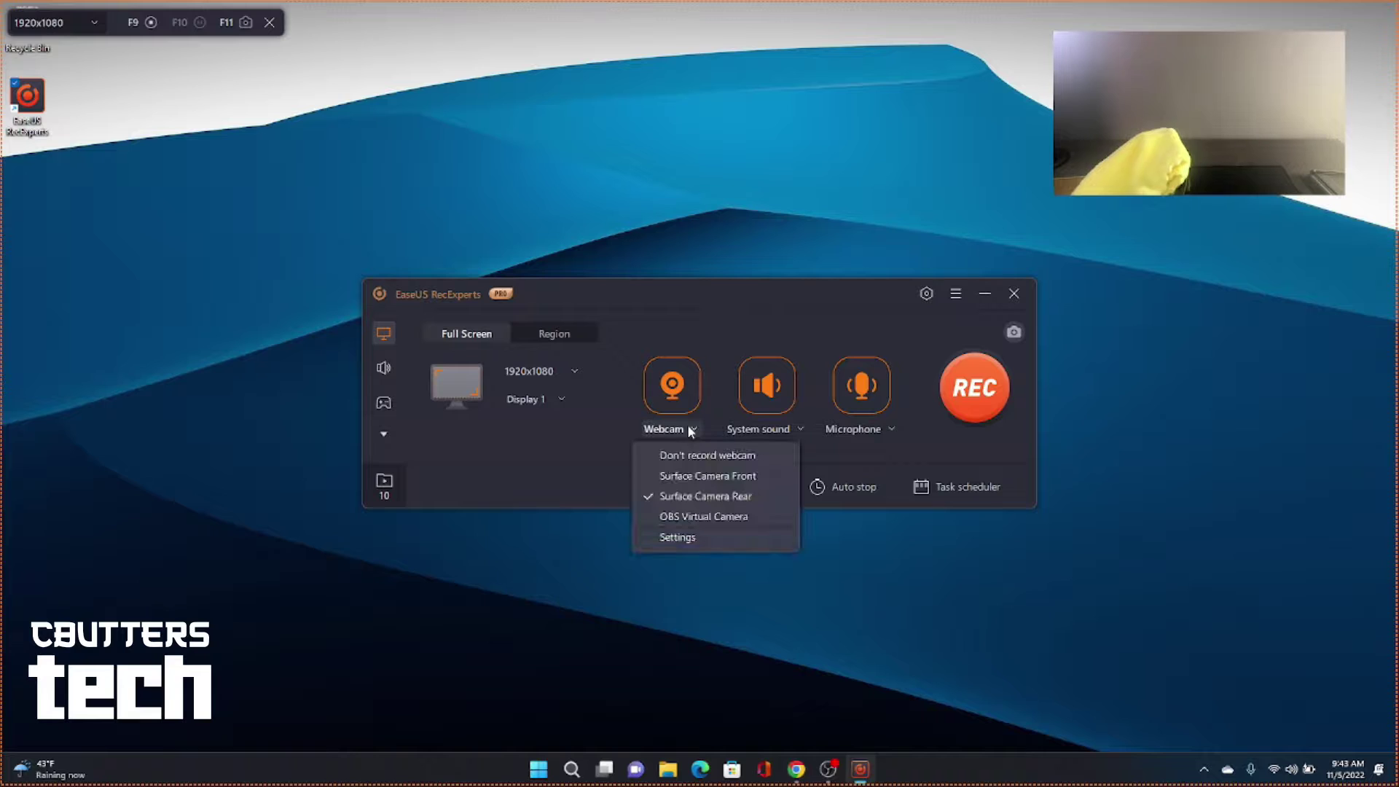
pyautogui.click(687, 476)
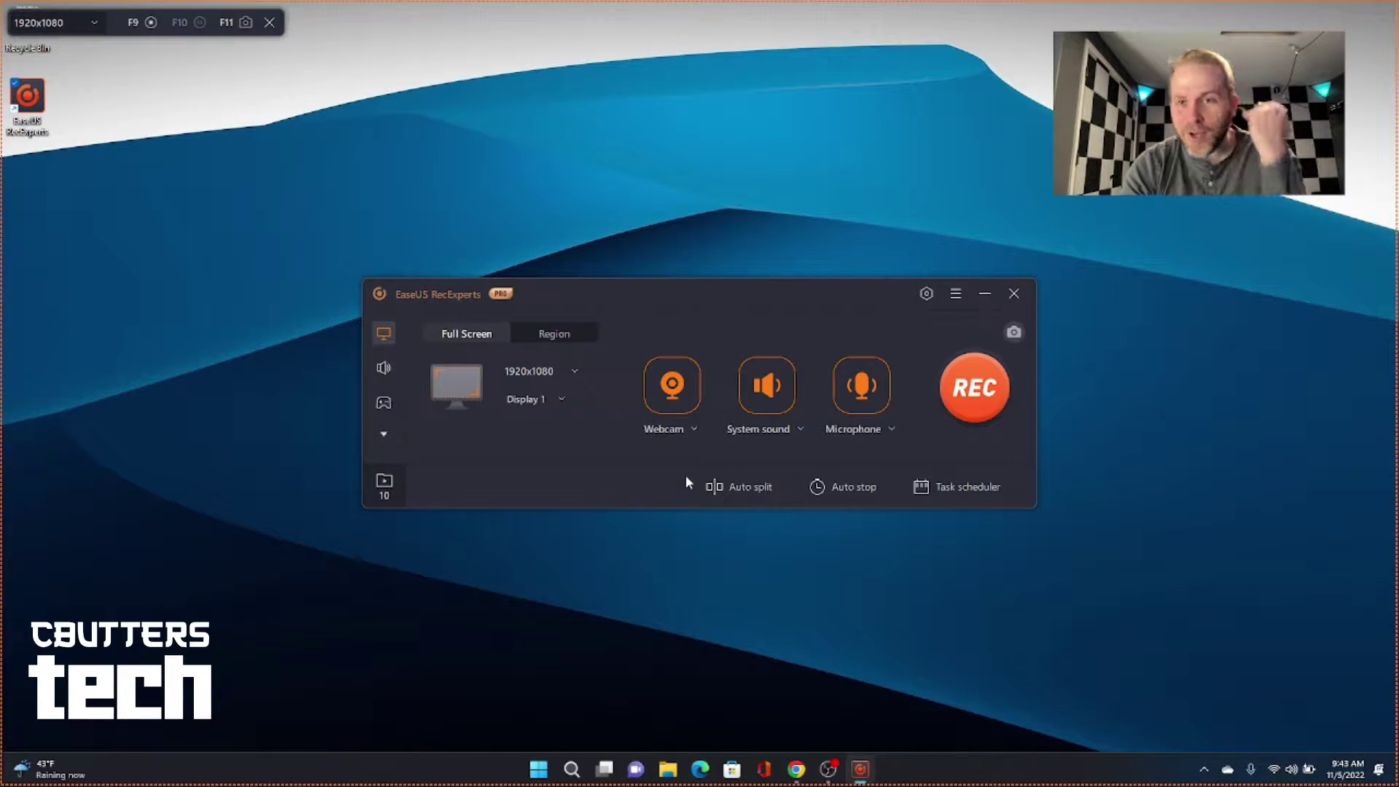
# Step: Examine the advanced options for system sound and microphone, and leave them without saving changes
pyautogui.click(793, 430)
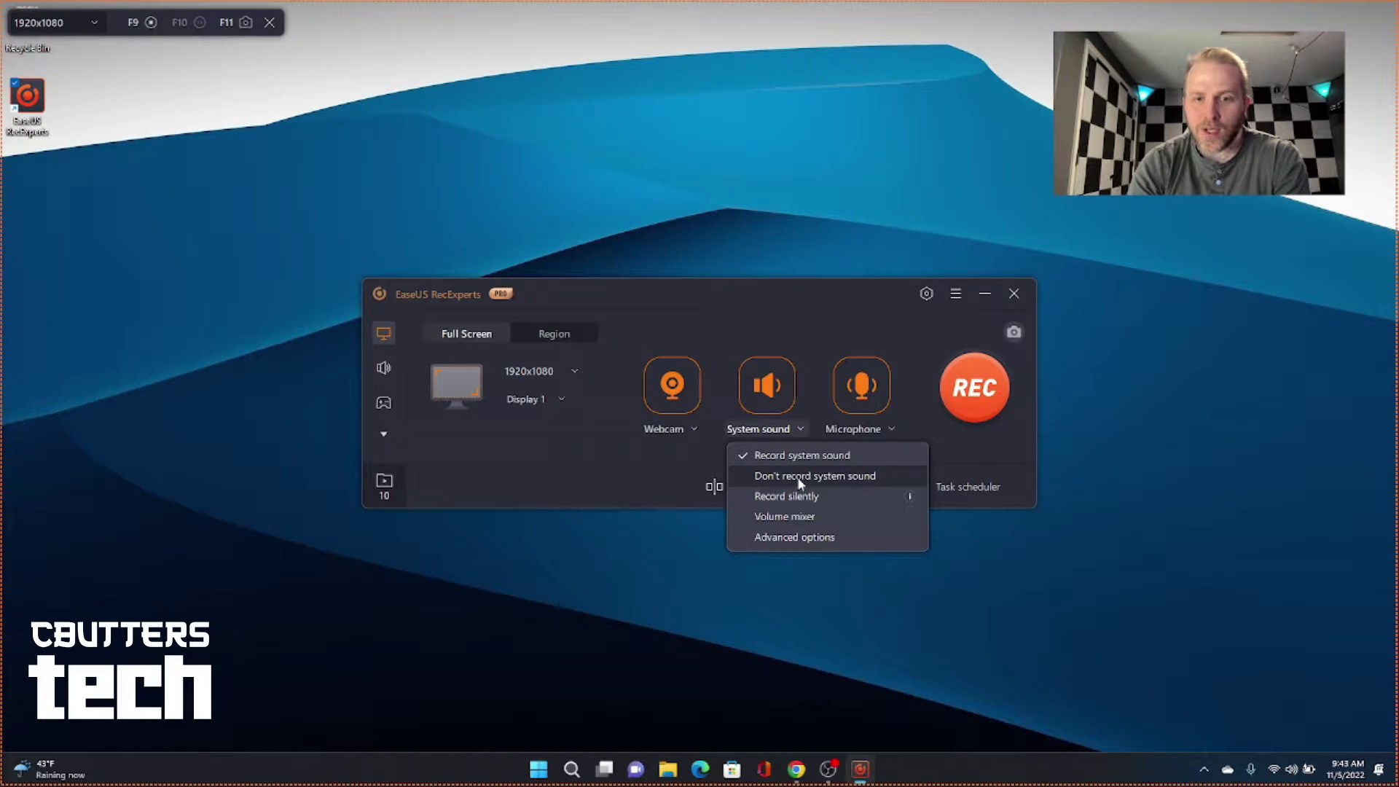
pyautogui.click(789, 539)
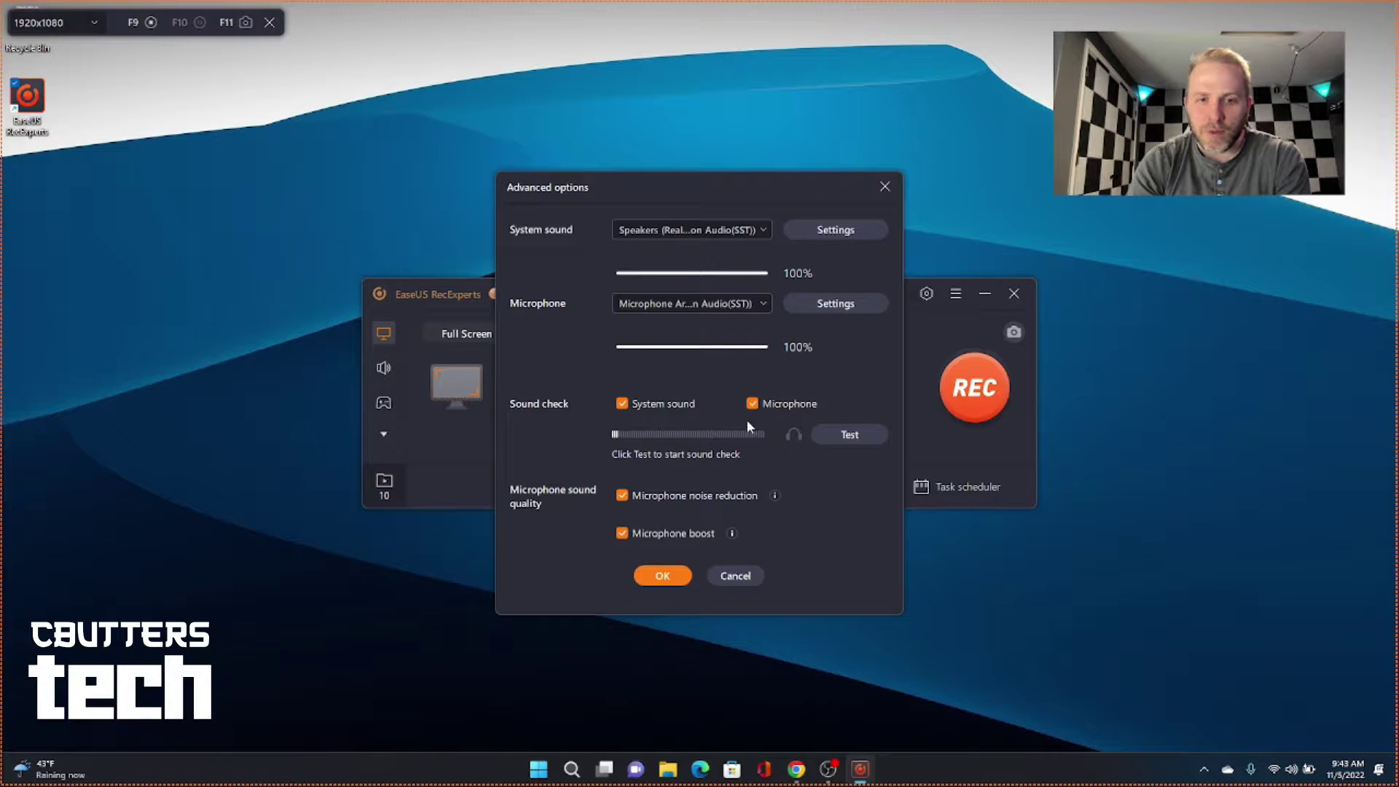
pyautogui.moveTo(760, 191); pyautogui.dragTo(586, 174)
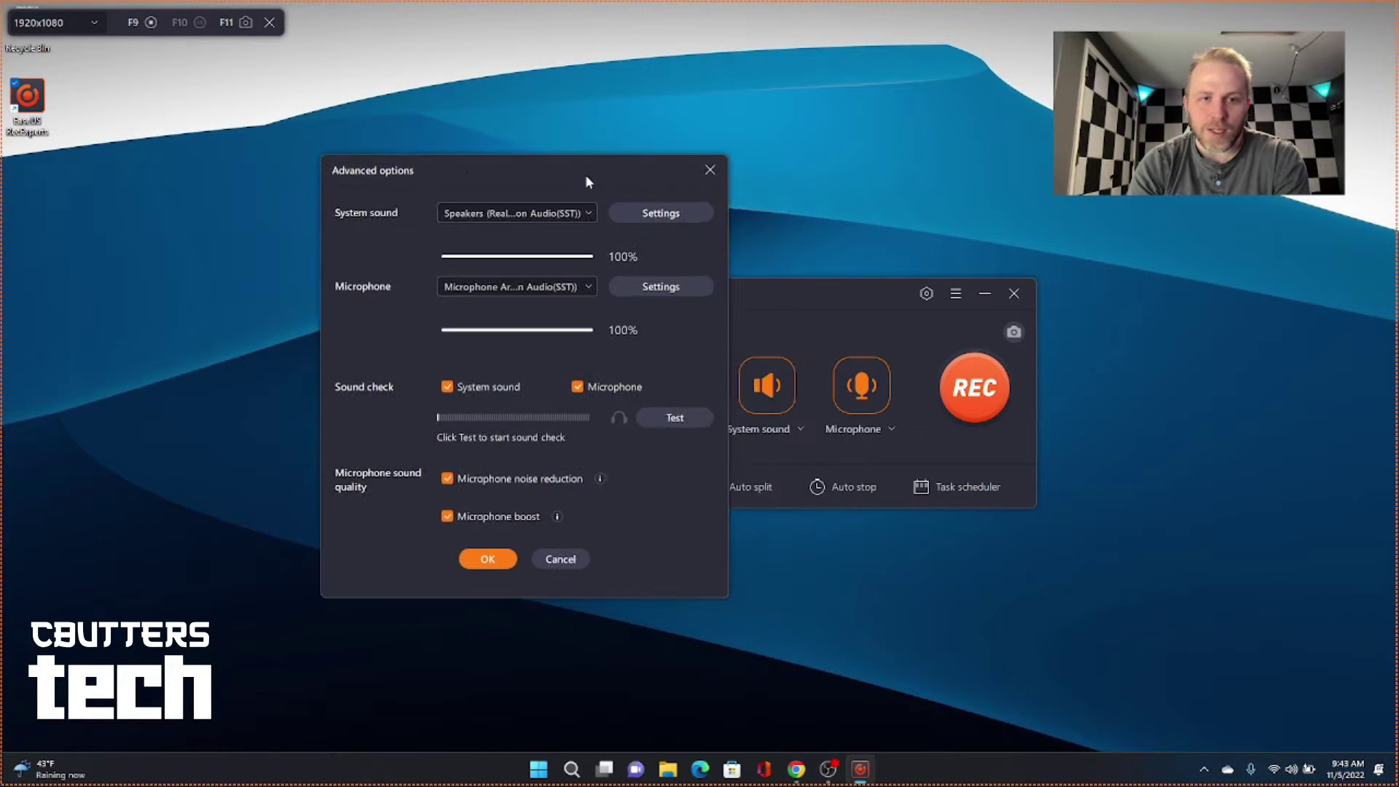
pyautogui.click(560, 560)
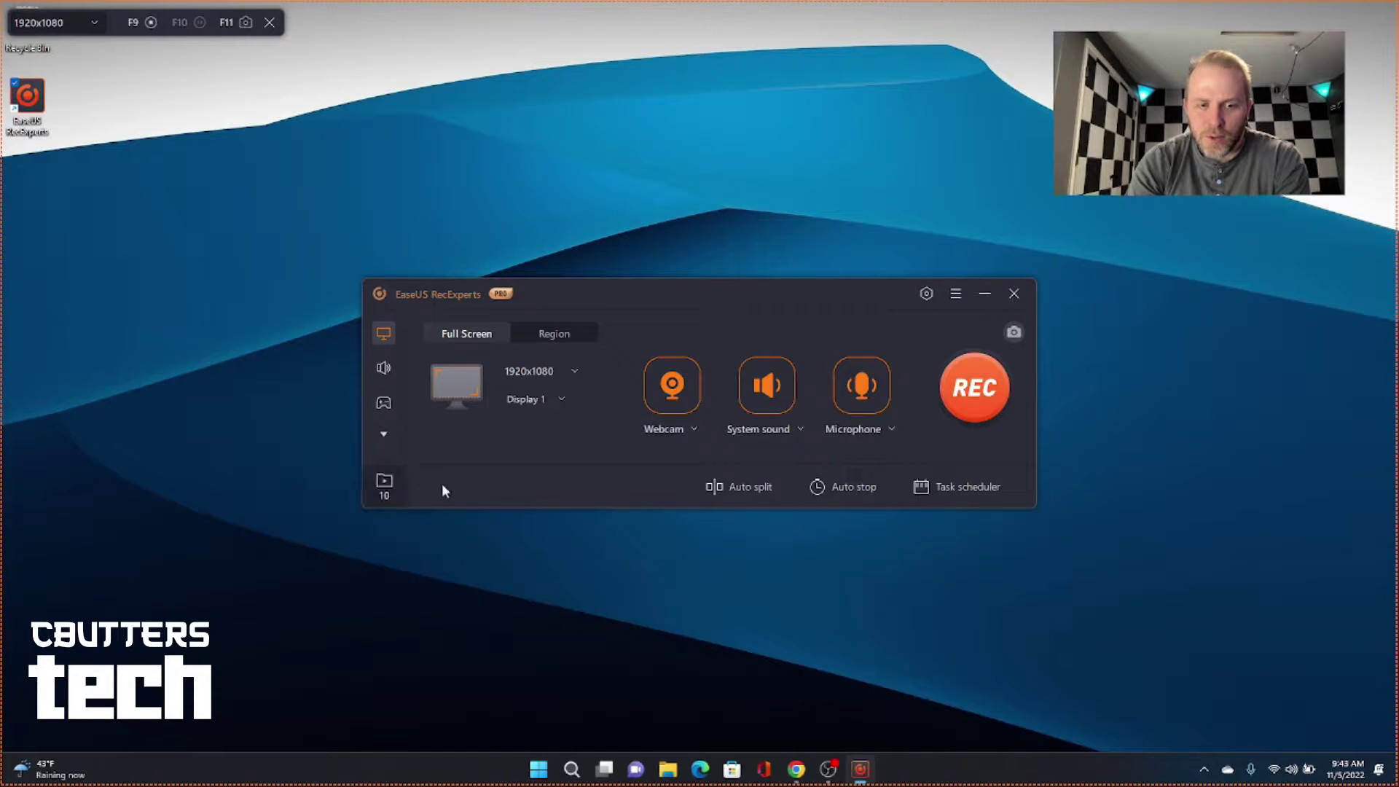
# Step: Open the list of saved recordings, filter it by video and by audio, and play 20221105_092604.mp3
pyautogui.click(381, 486)
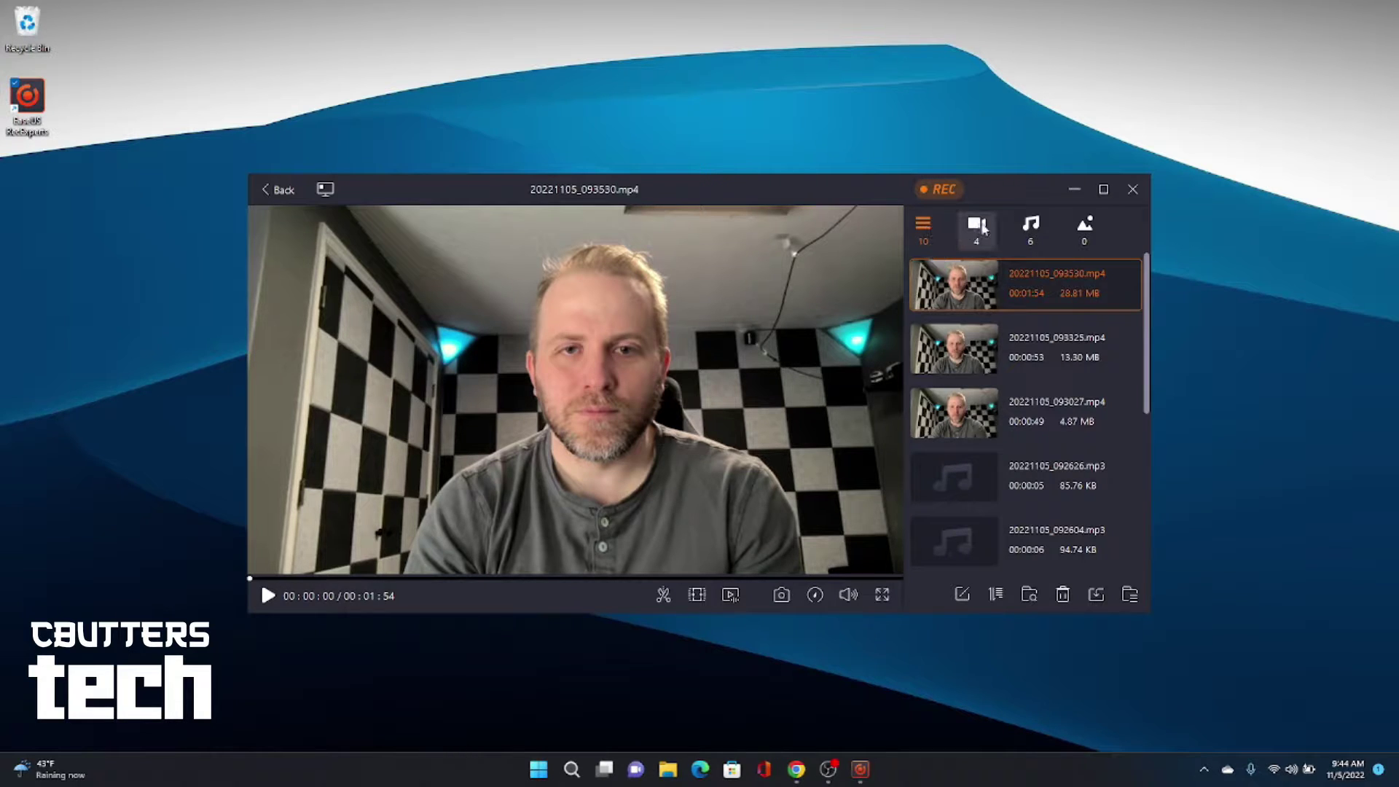
pyautogui.click(980, 230)
pyautogui.click(1034, 229)
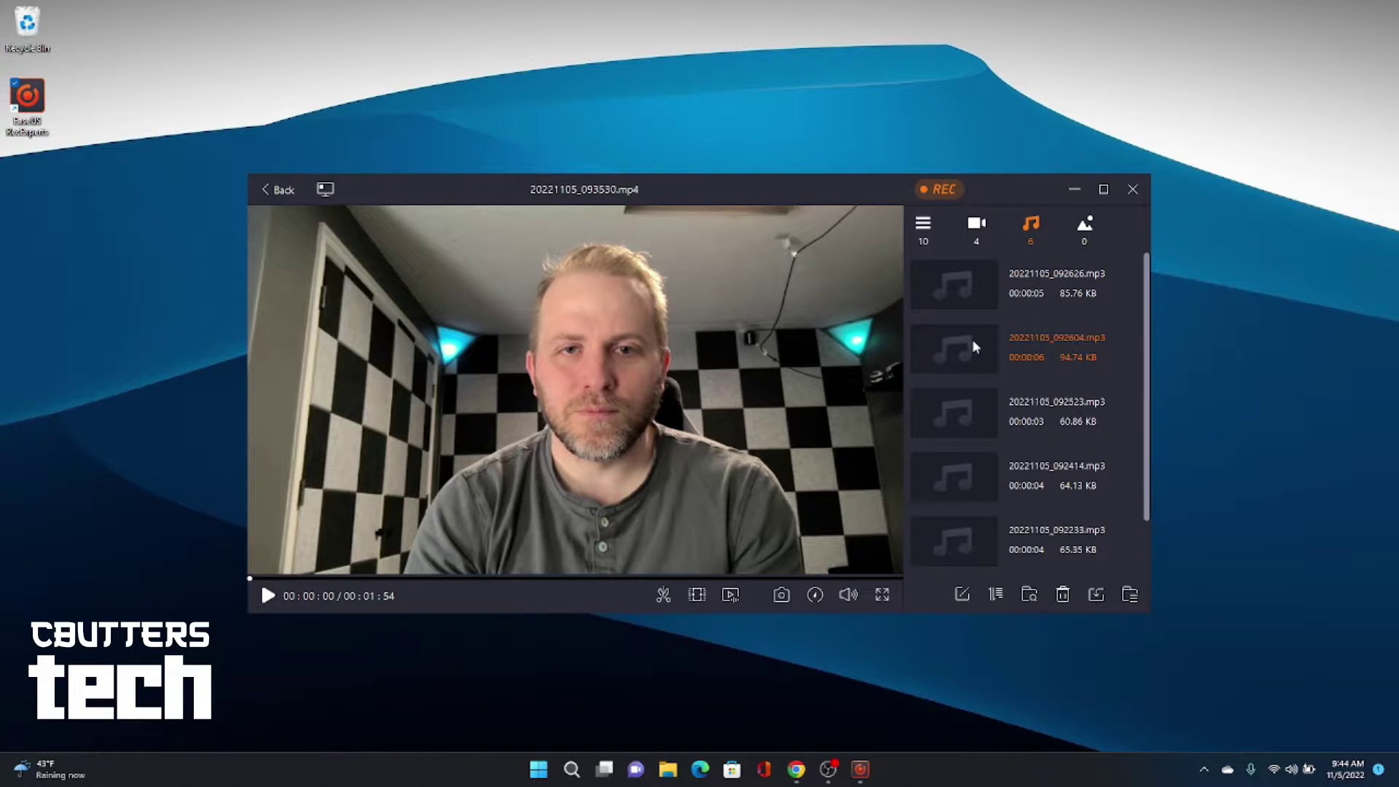
pyautogui.click(975, 347)
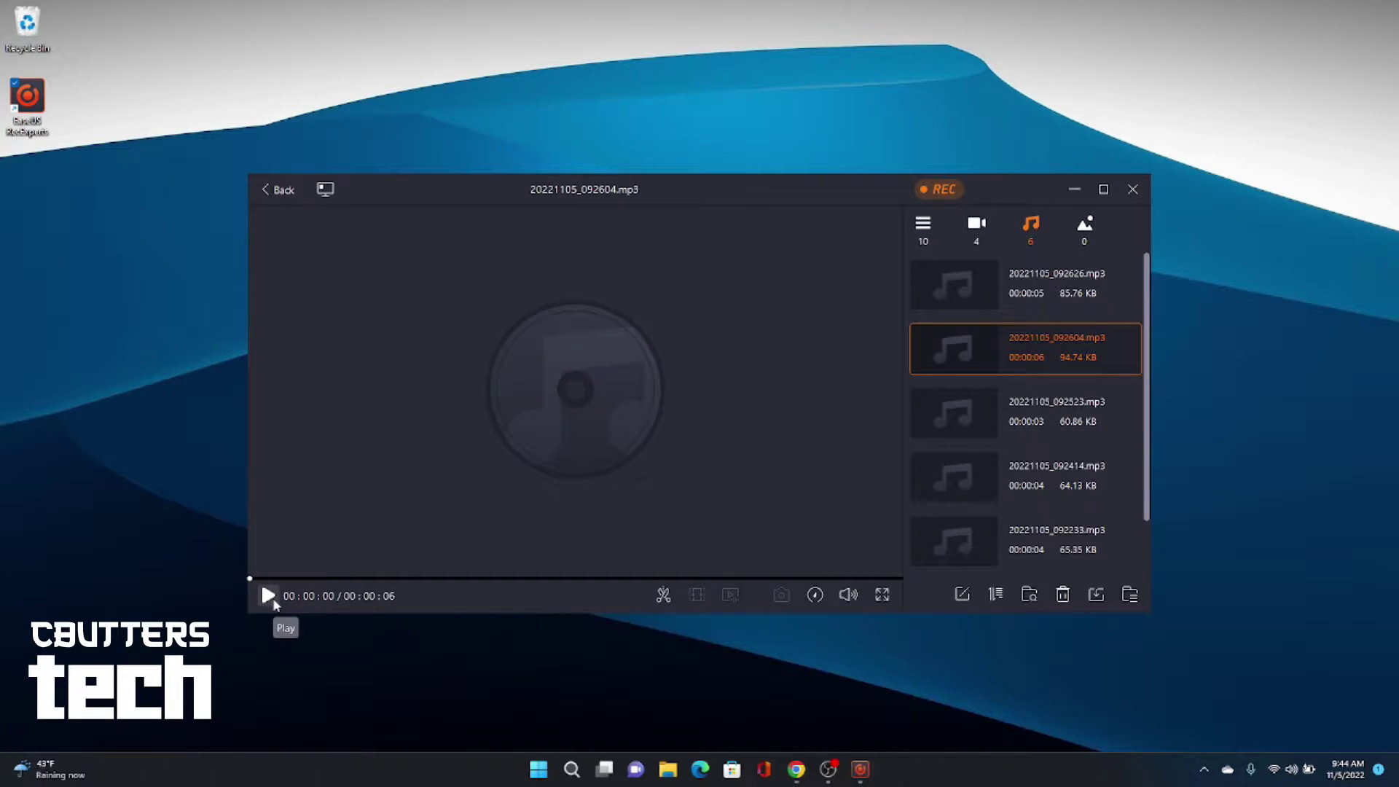
pyautogui.click(271, 600)
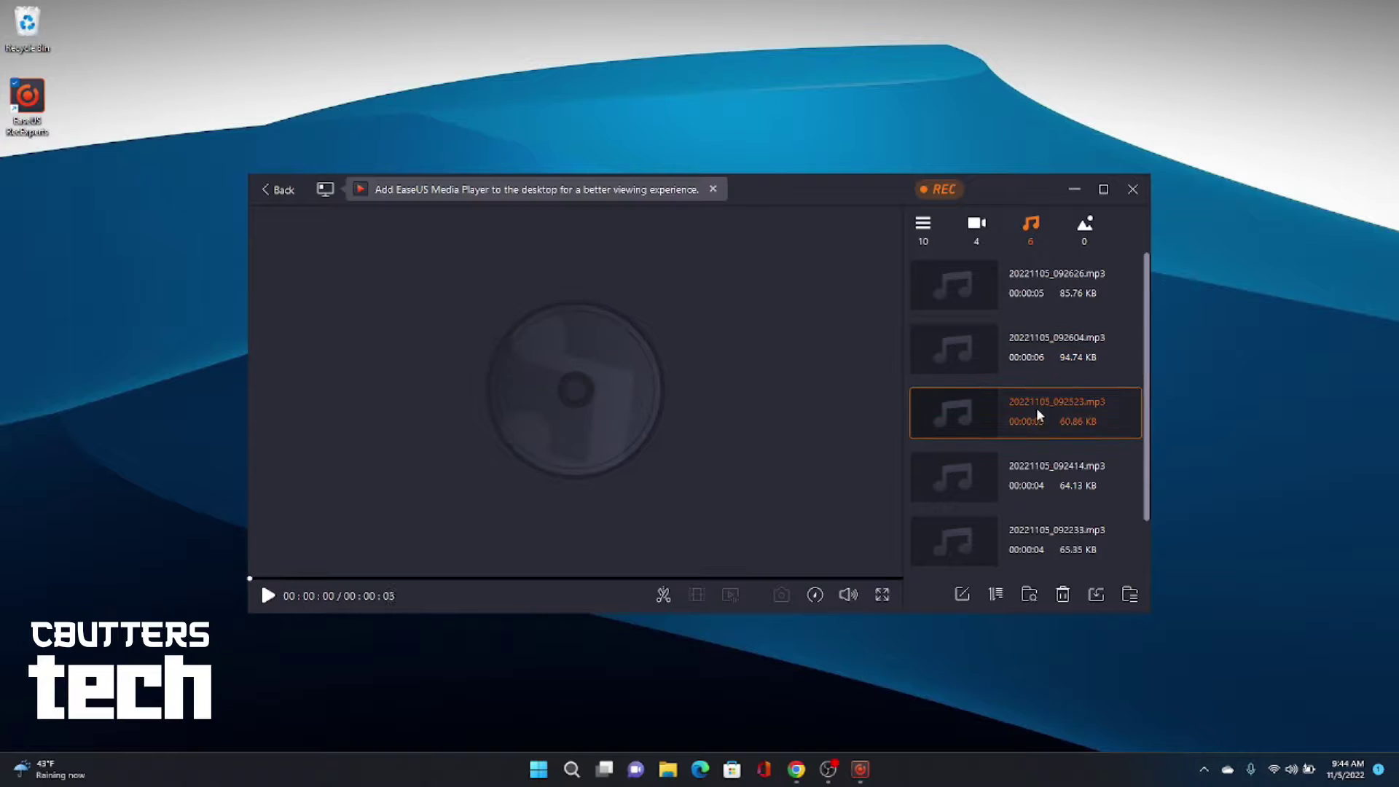
# Step: Play the audio recording 20221105_092626.mp3 and return to the recorder
pyautogui.click(1045, 289)
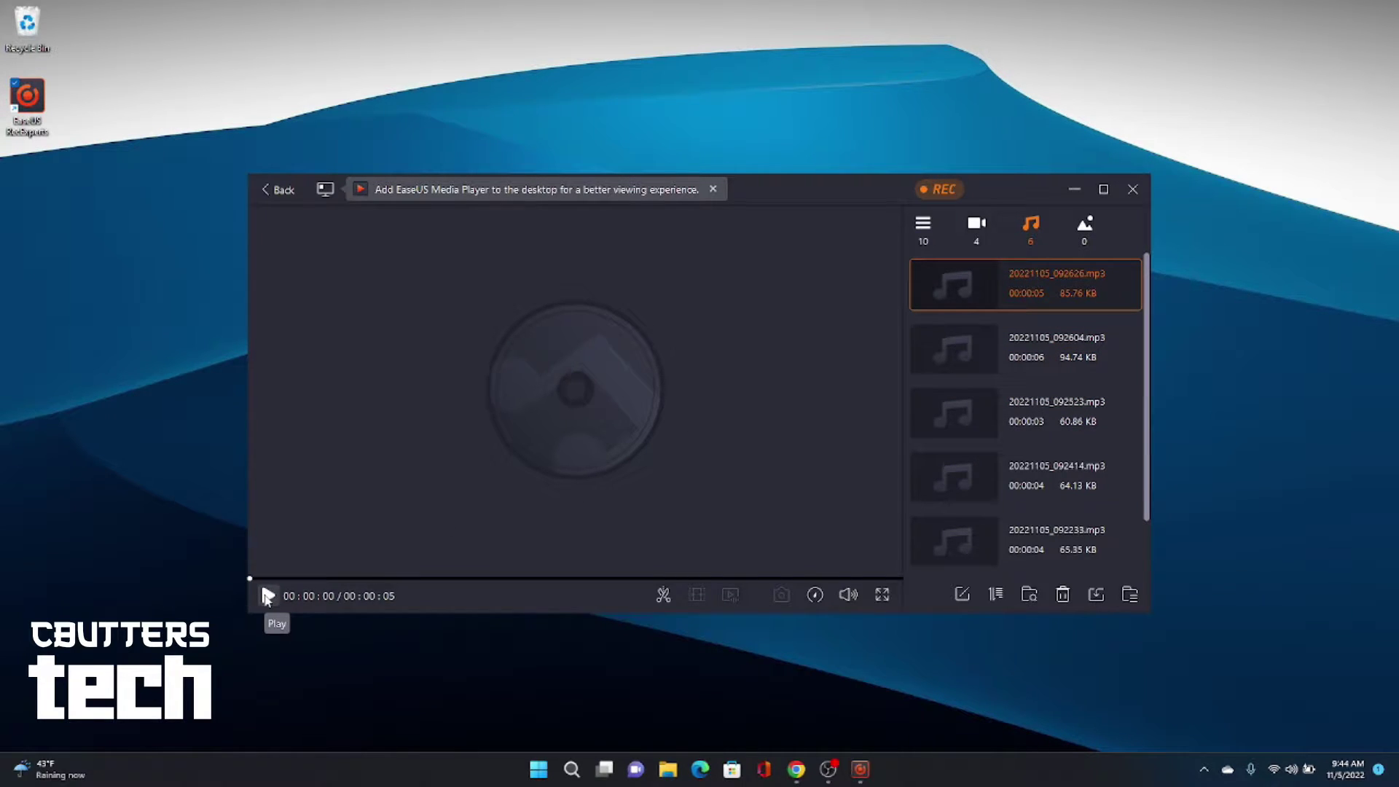
pyautogui.click(268, 596)
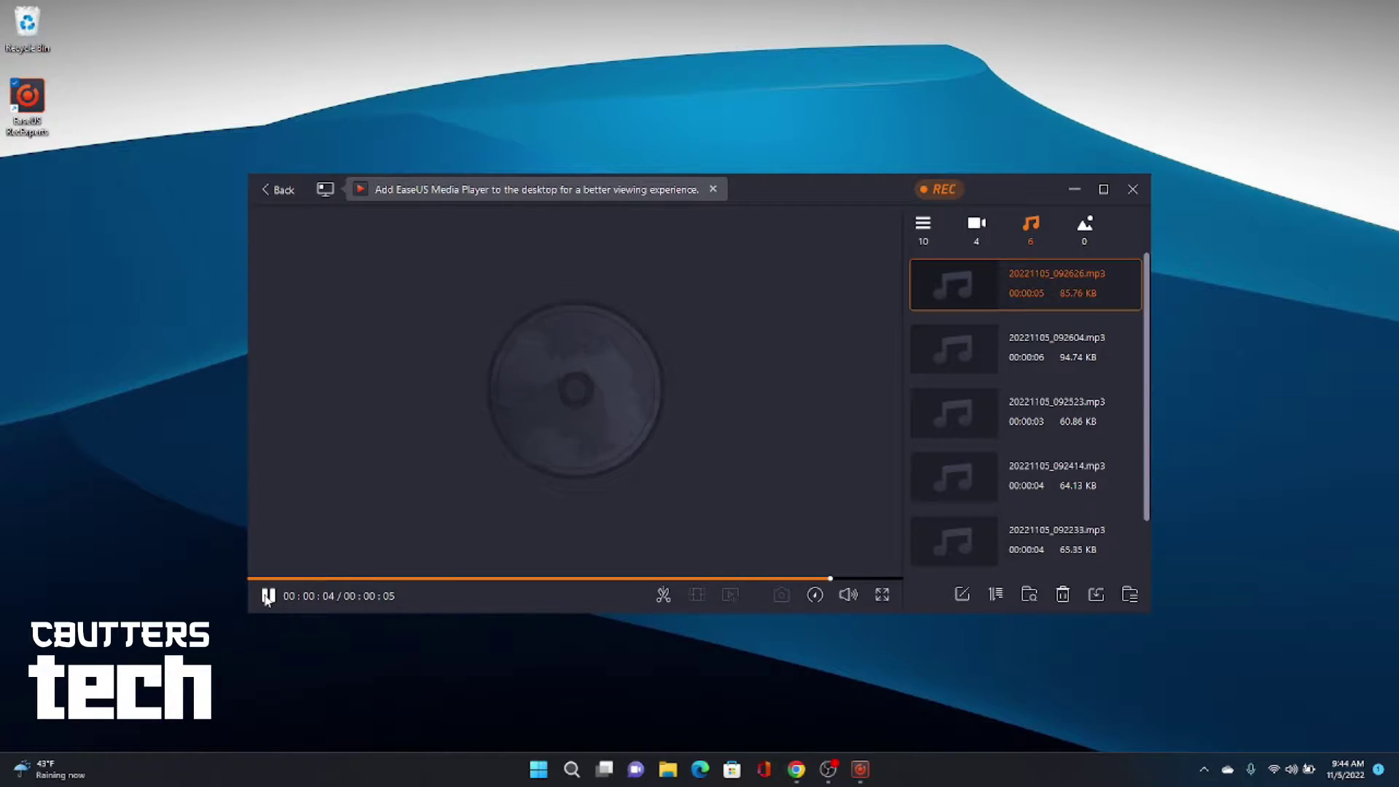
pyautogui.click(264, 188)
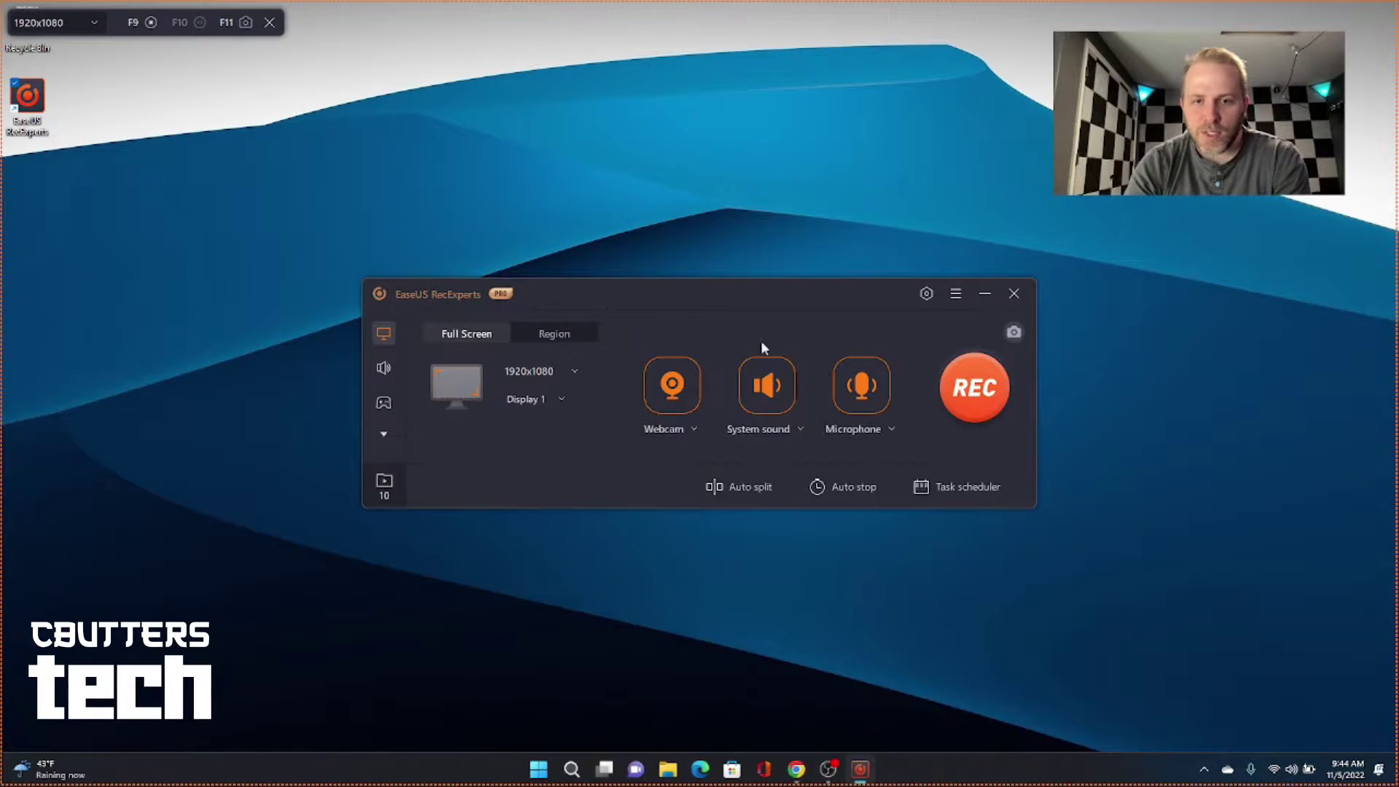
# Step: Check the available microphone recording options, including boost and noise reduction, without changing them
pyautogui.click(879, 430)
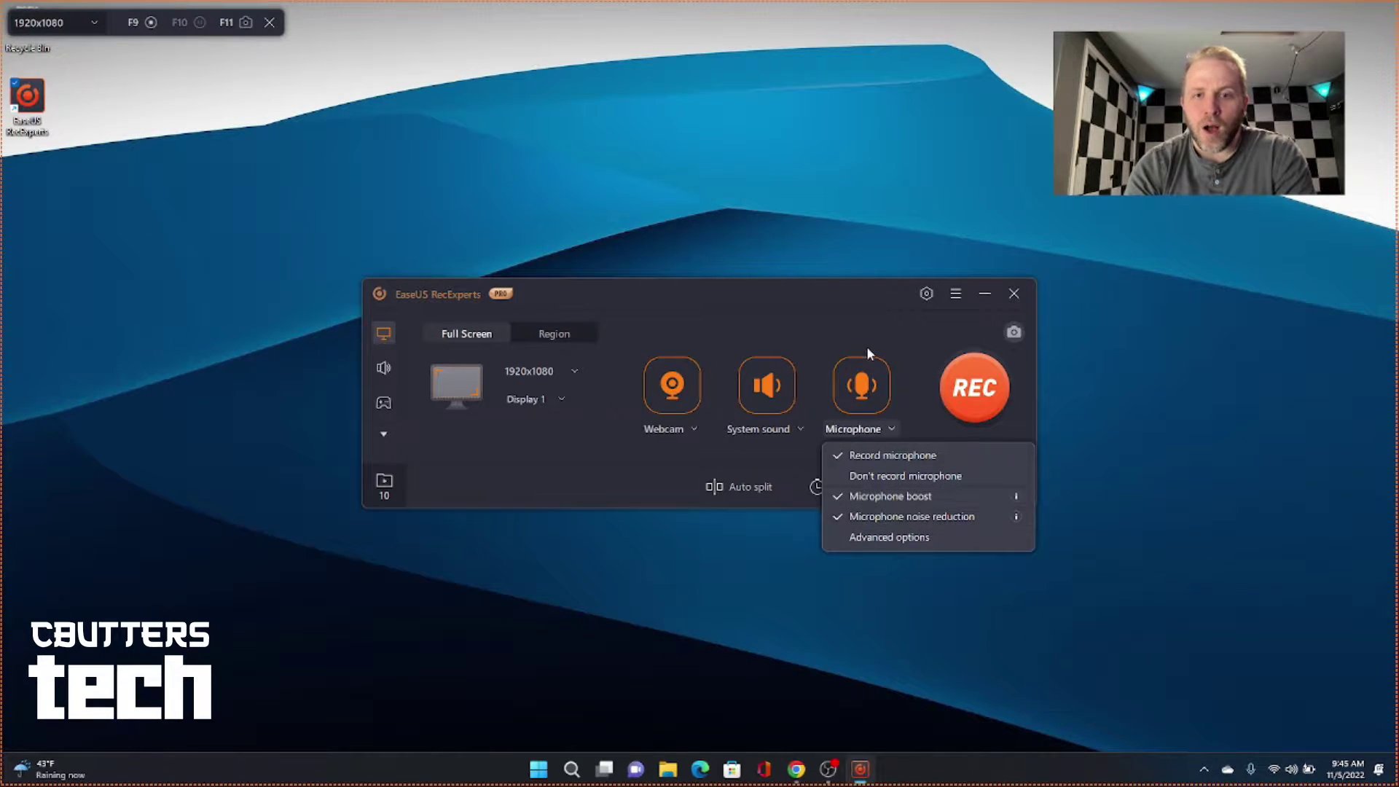
pyautogui.click(844, 294)
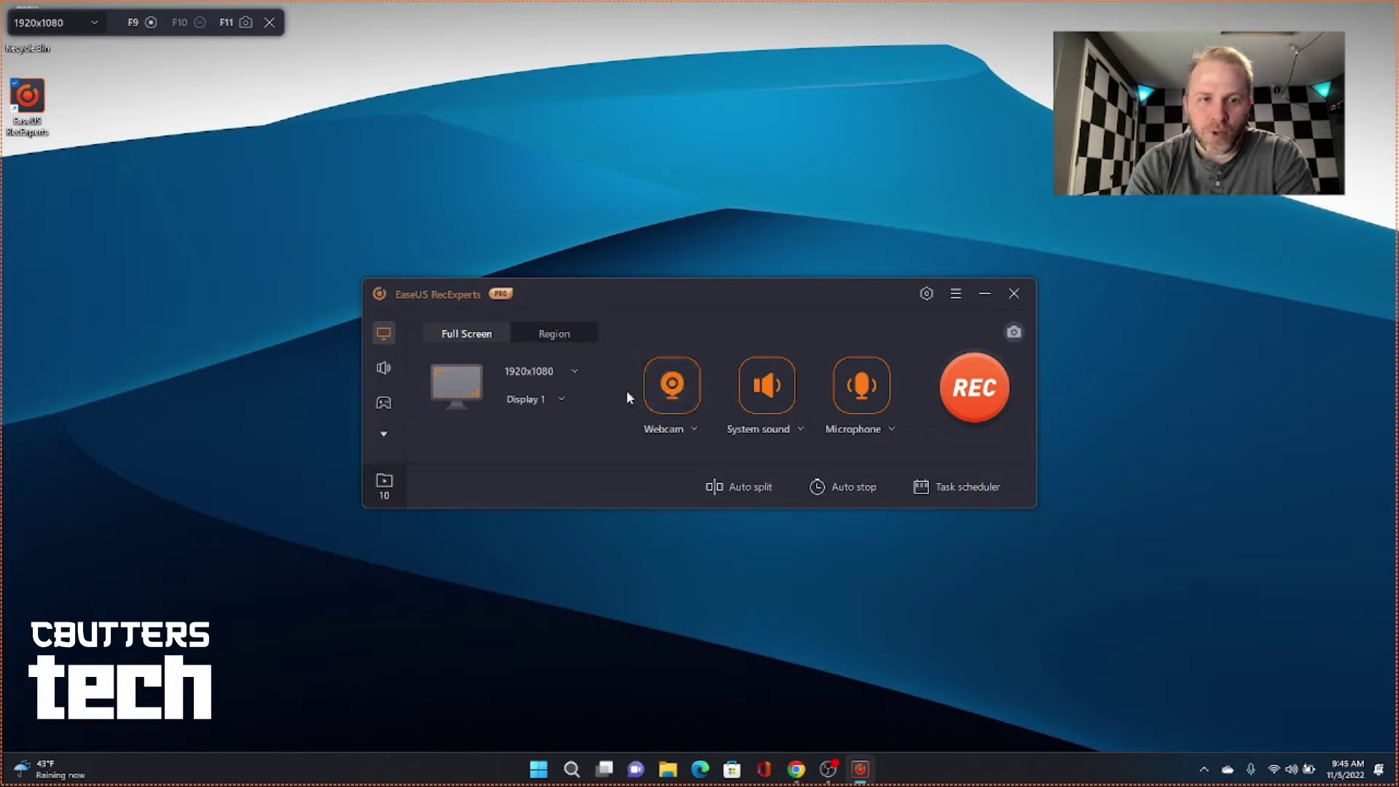
# Step: Define a custom recording region of about 761x456 around the middle of the screen, and return to full-screen recording
pyautogui.click(543, 334)
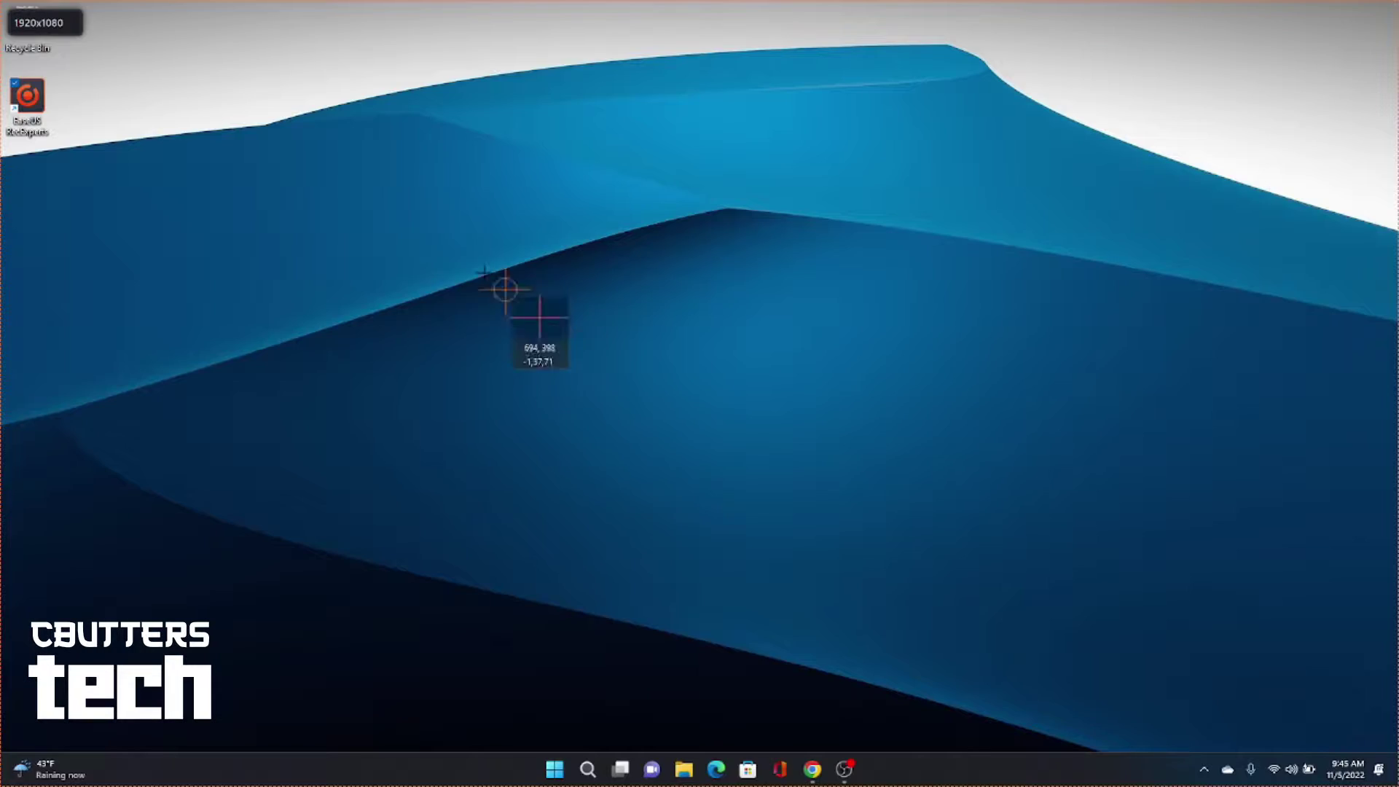
pyautogui.moveTo(463, 168); pyautogui.dragTo(1018, 500)
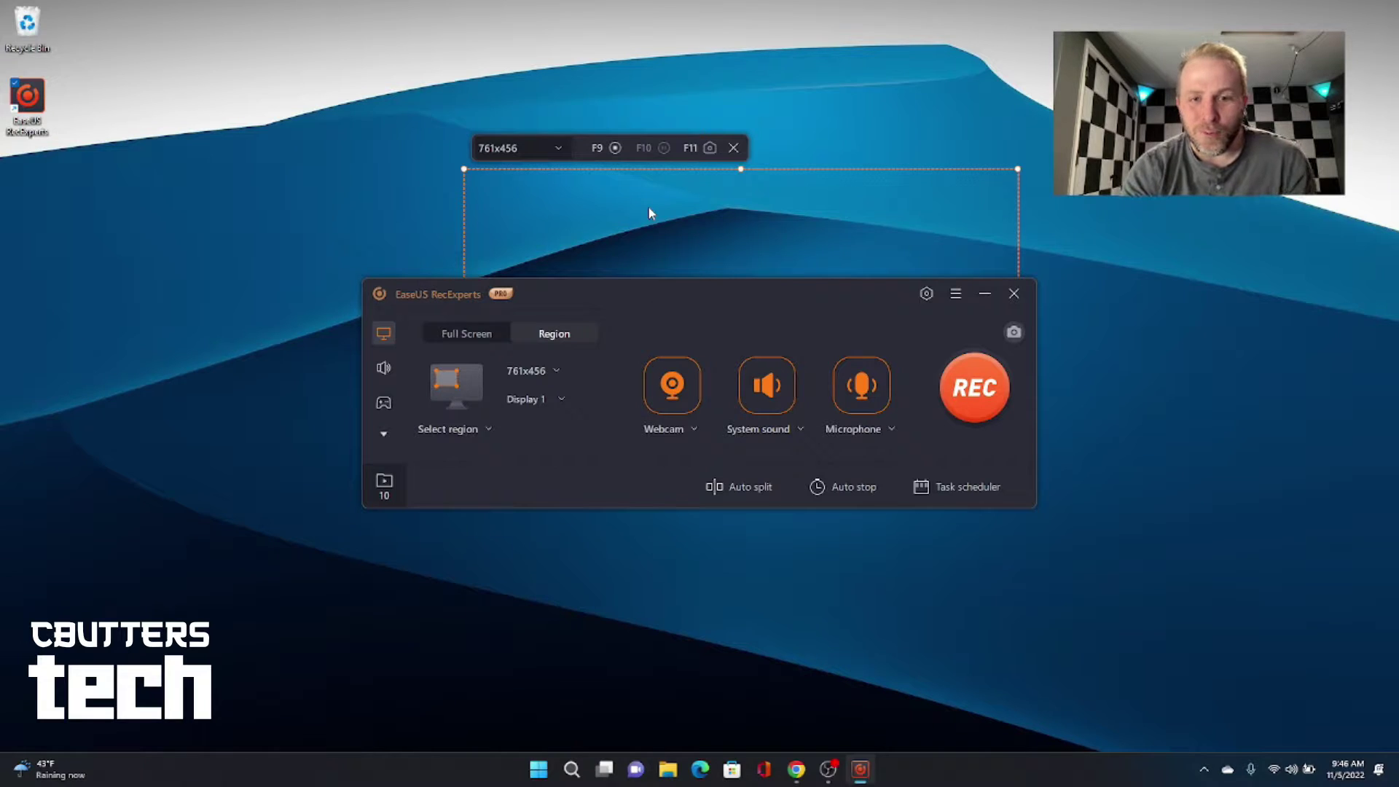
pyautogui.click(472, 334)
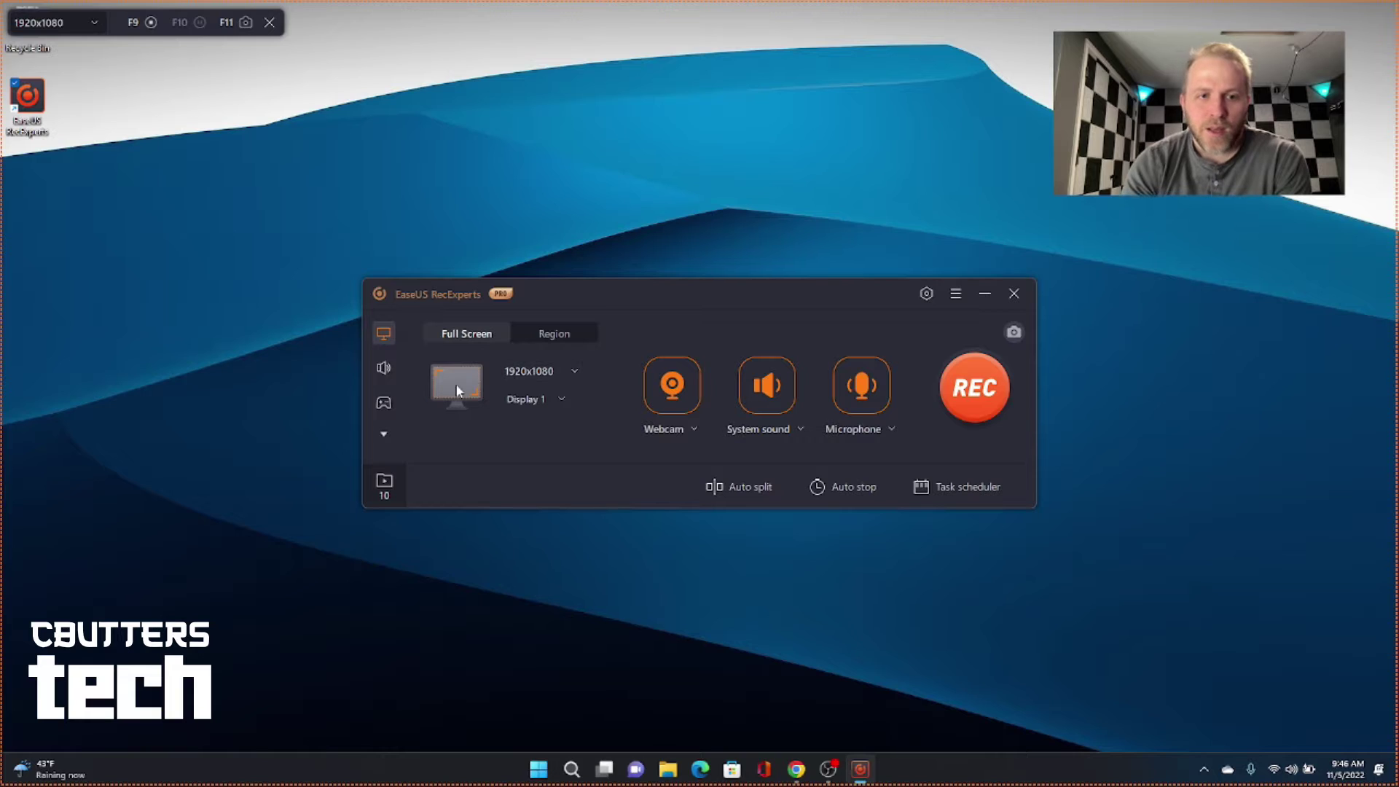
# Step: View the audio recording mode, and examine the game window and game process choices in the game recording mode
pyautogui.click(385, 368)
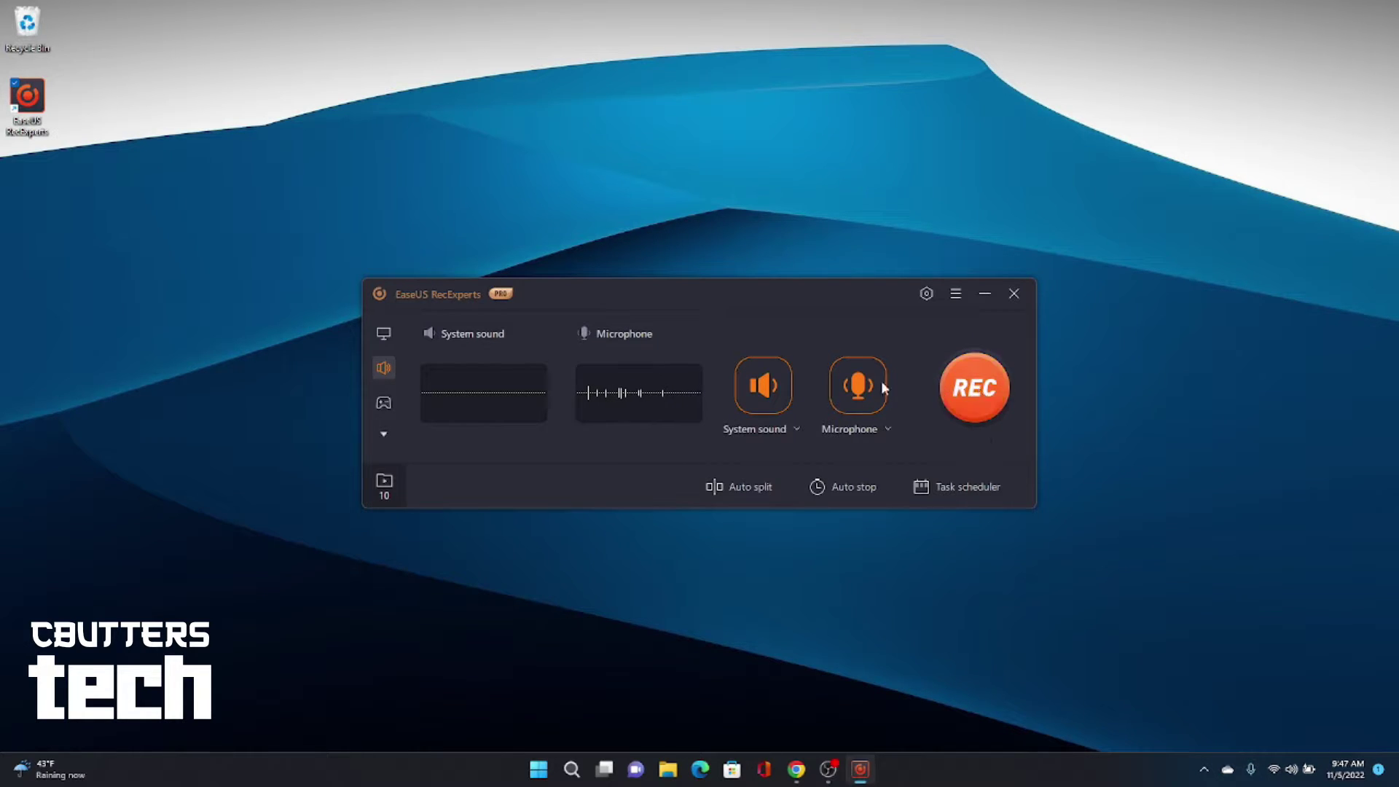
pyautogui.click(386, 404)
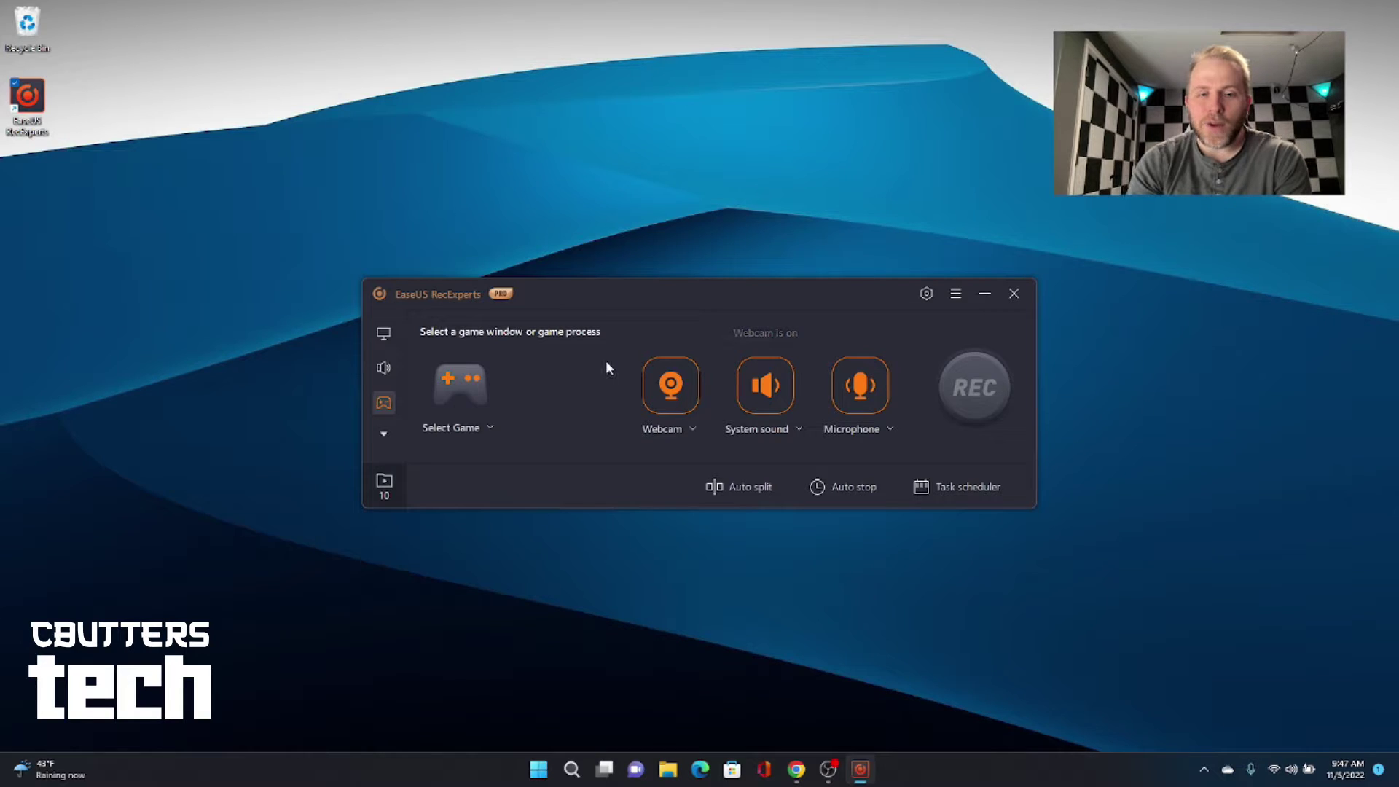
pyautogui.click(477, 432)
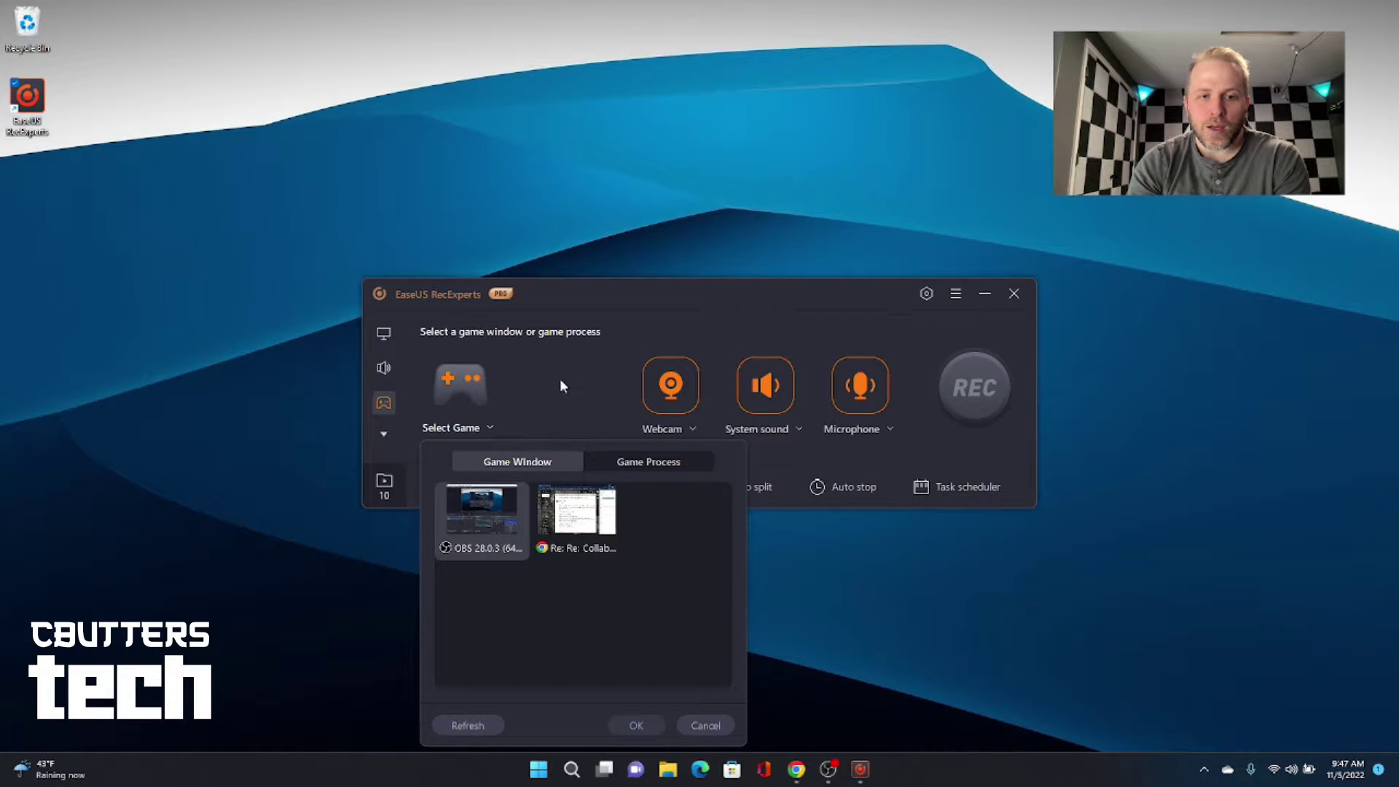
pyautogui.click(663, 465)
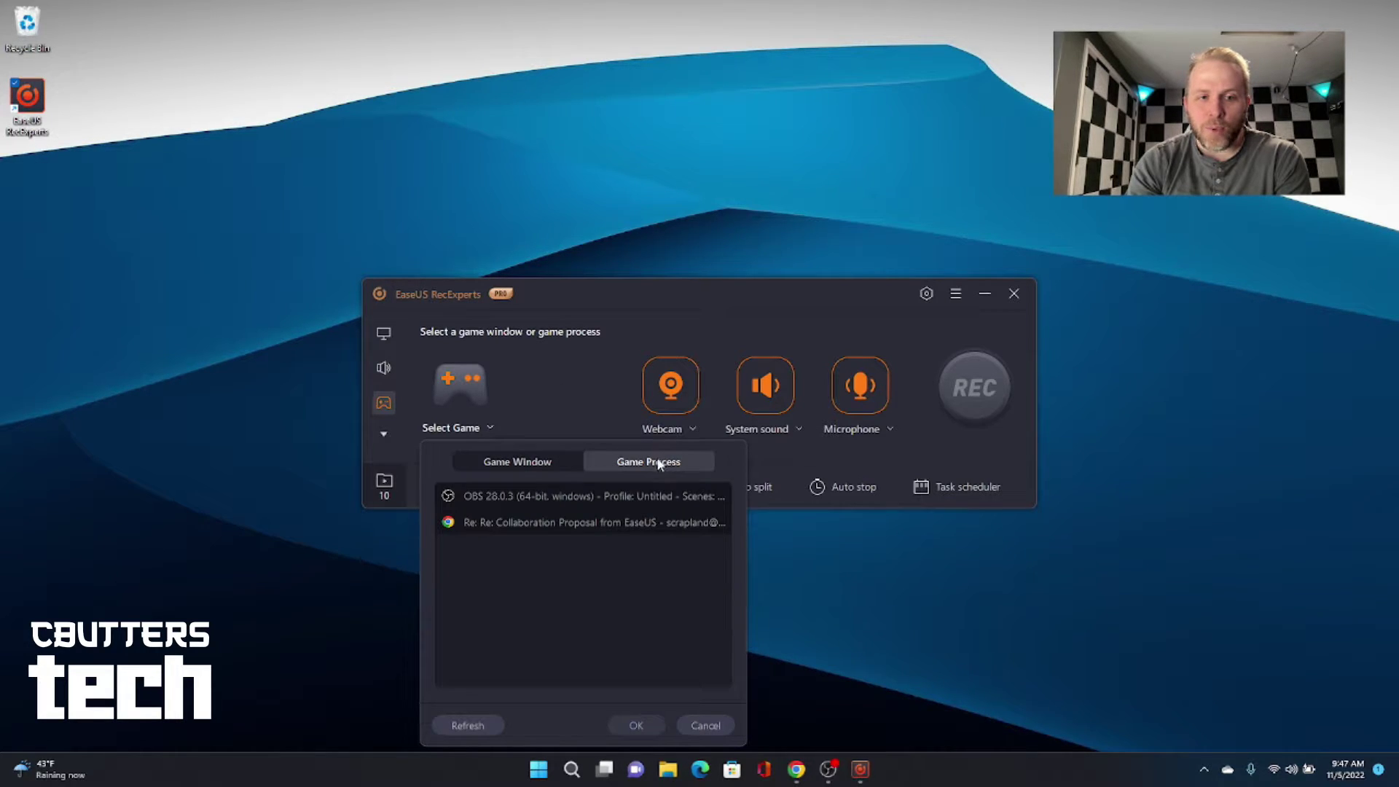
pyautogui.click(541, 466)
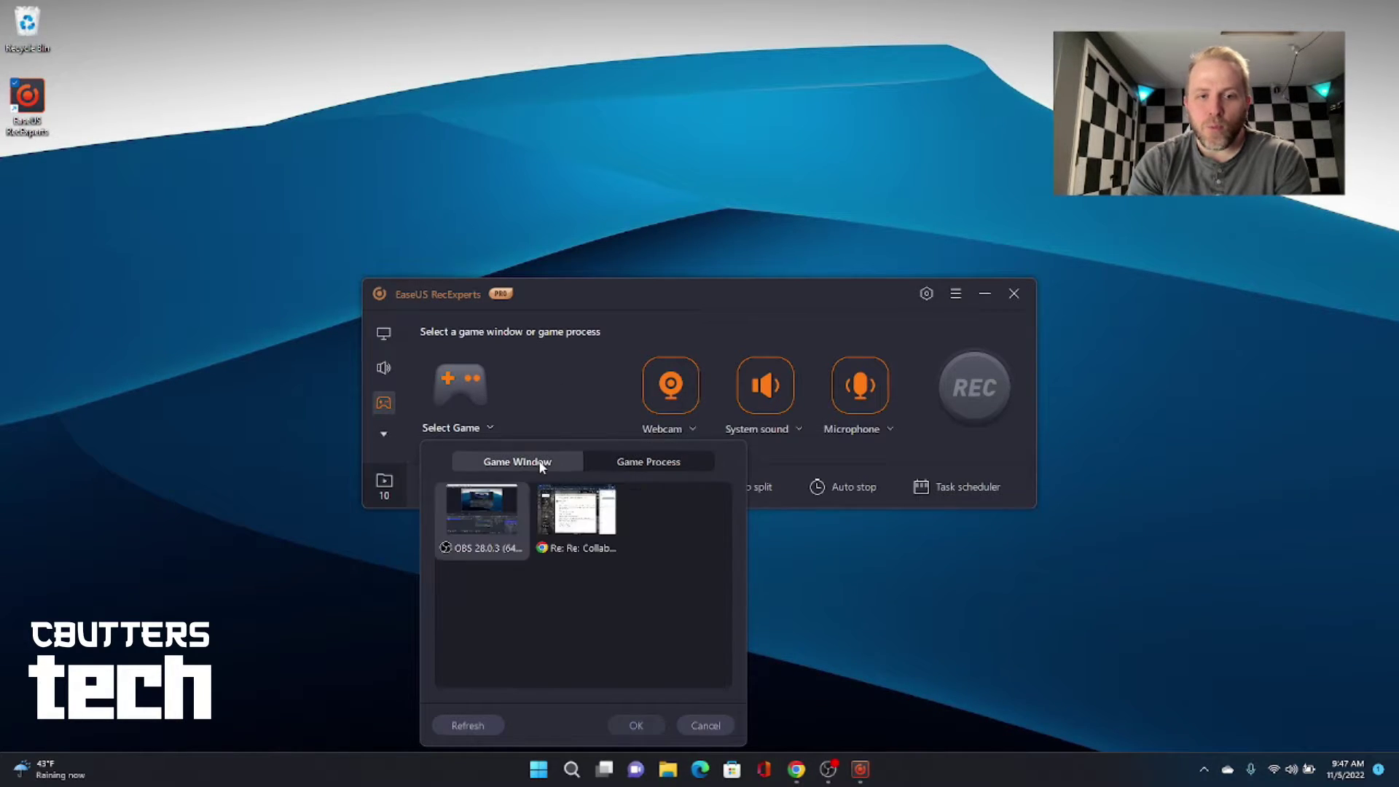
pyautogui.click(590, 396)
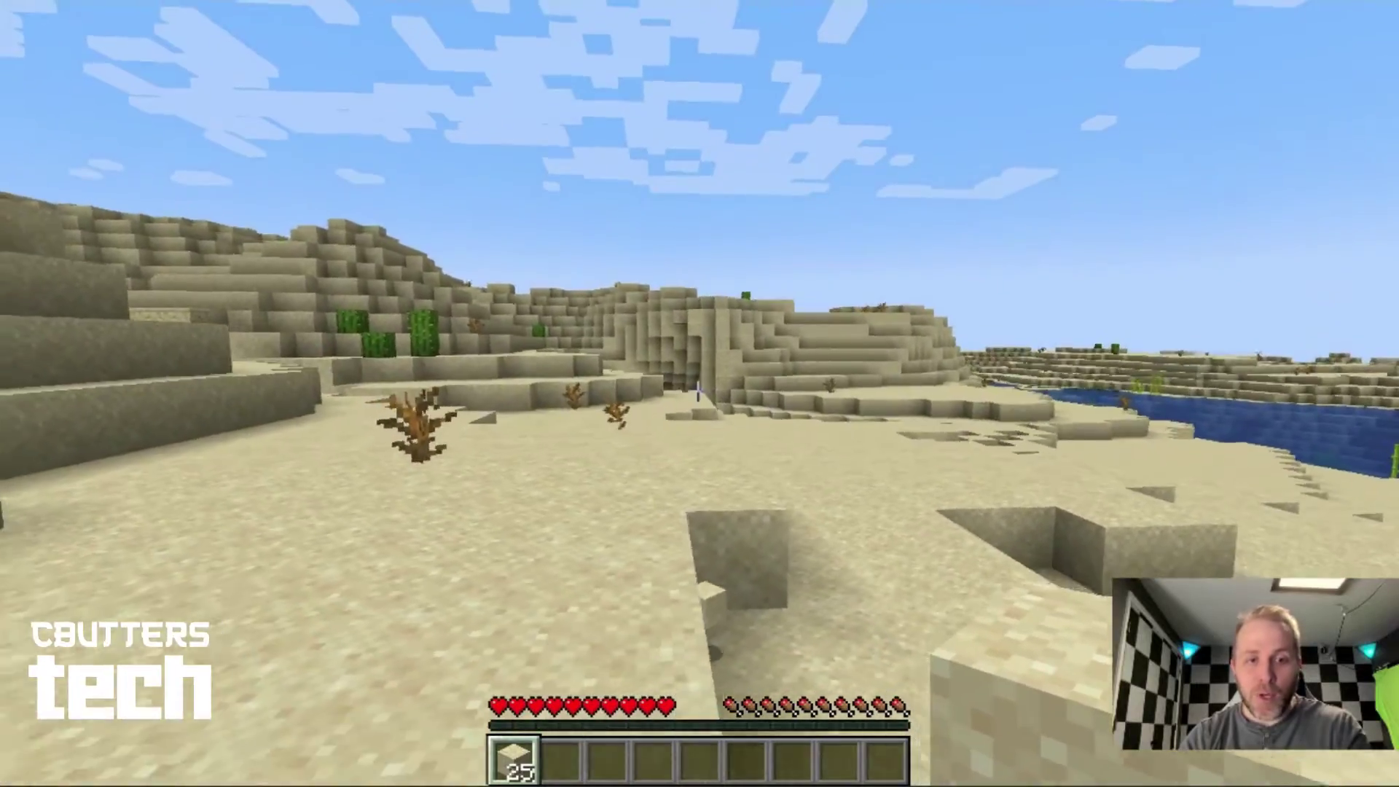
pyautogui.press('w')
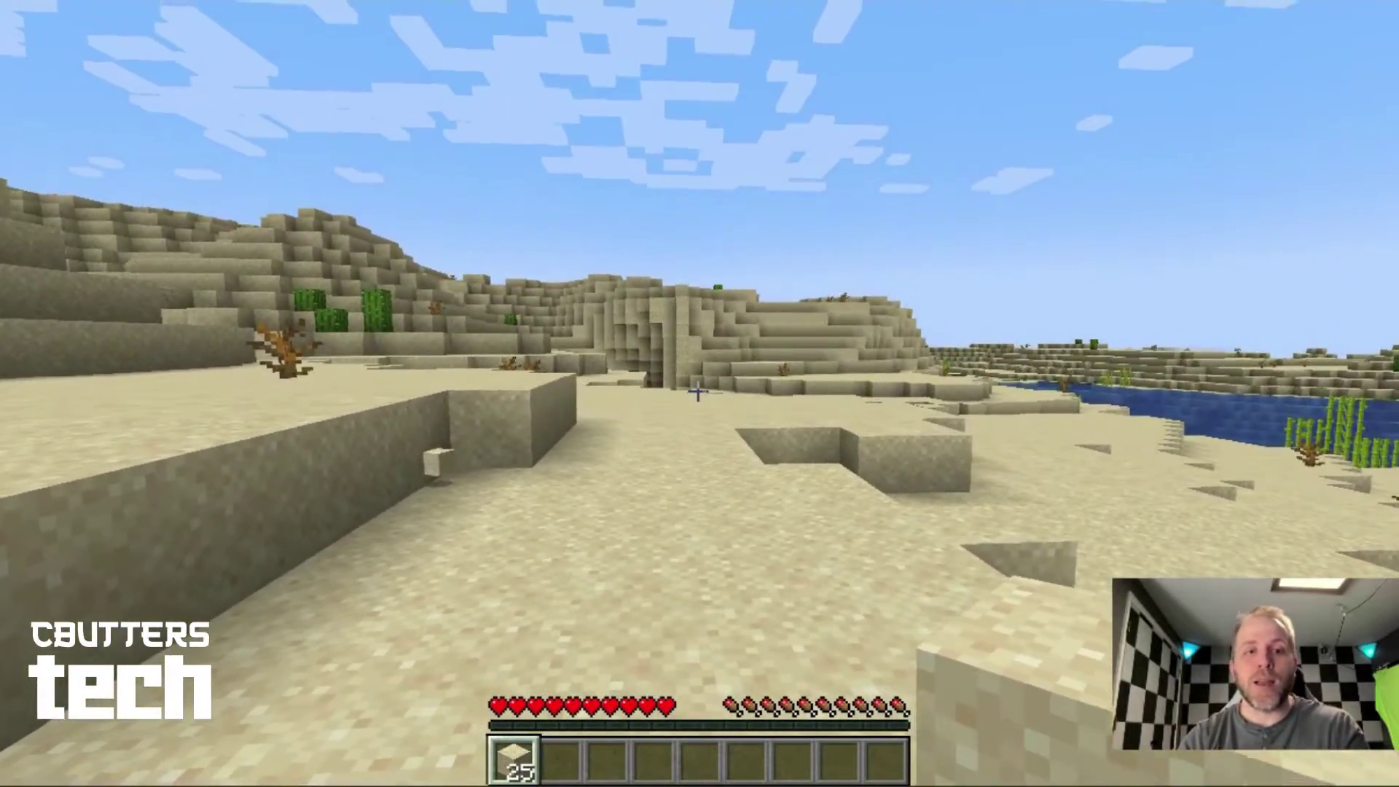
pyautogui.press('w')
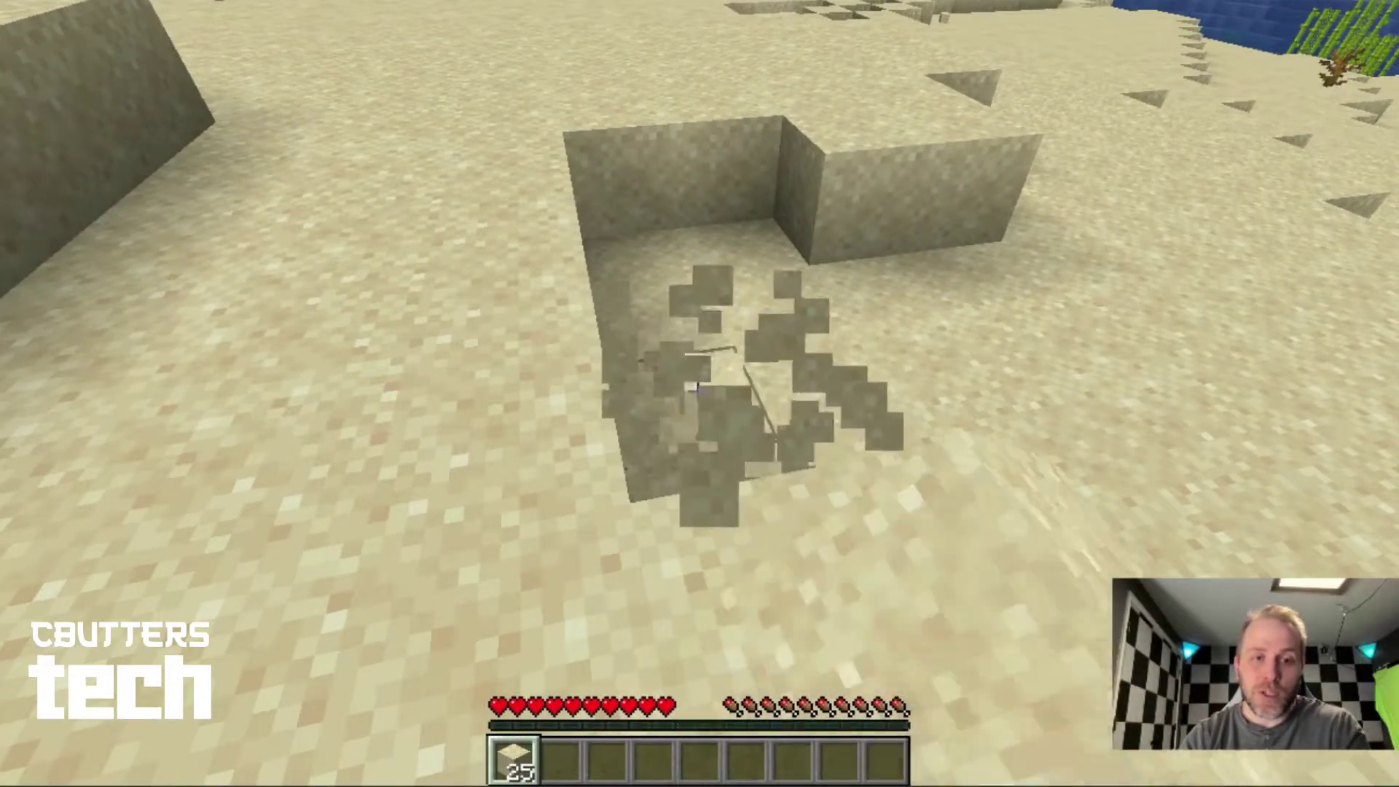
pyautogui.press('w')
pyautogui.click(698, 393)
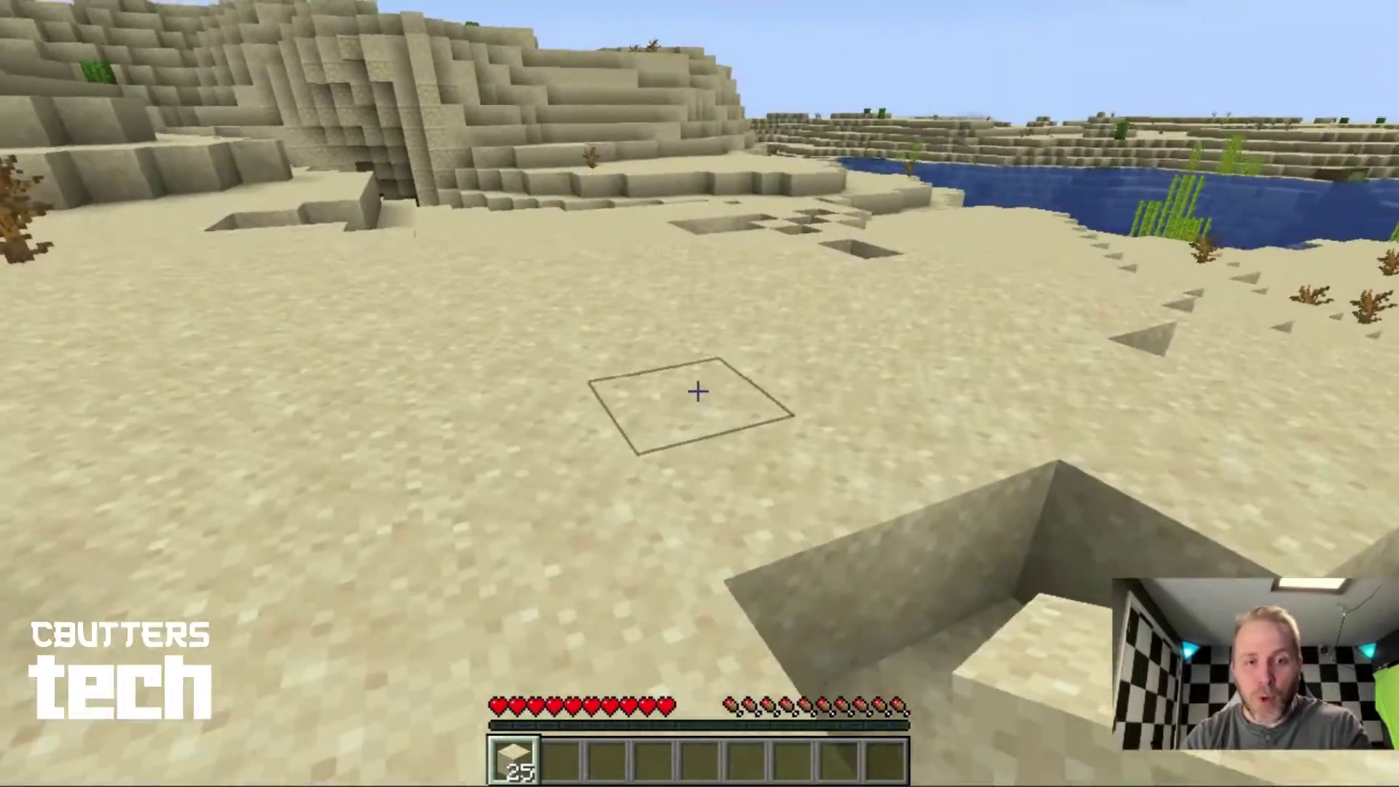
pyautogui.click(698, 392)
pyautogui.click(698, 392)
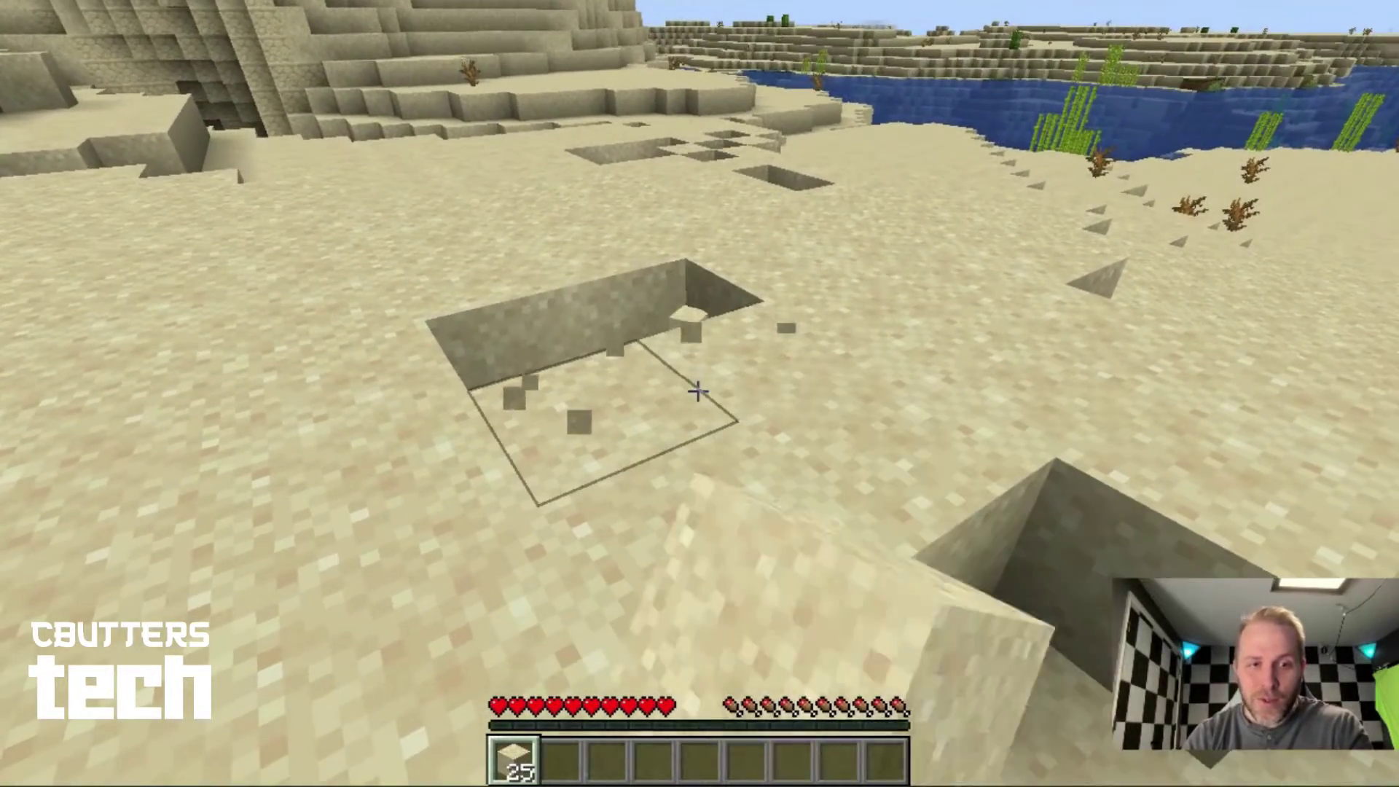
pyautogui.click(698, 393)
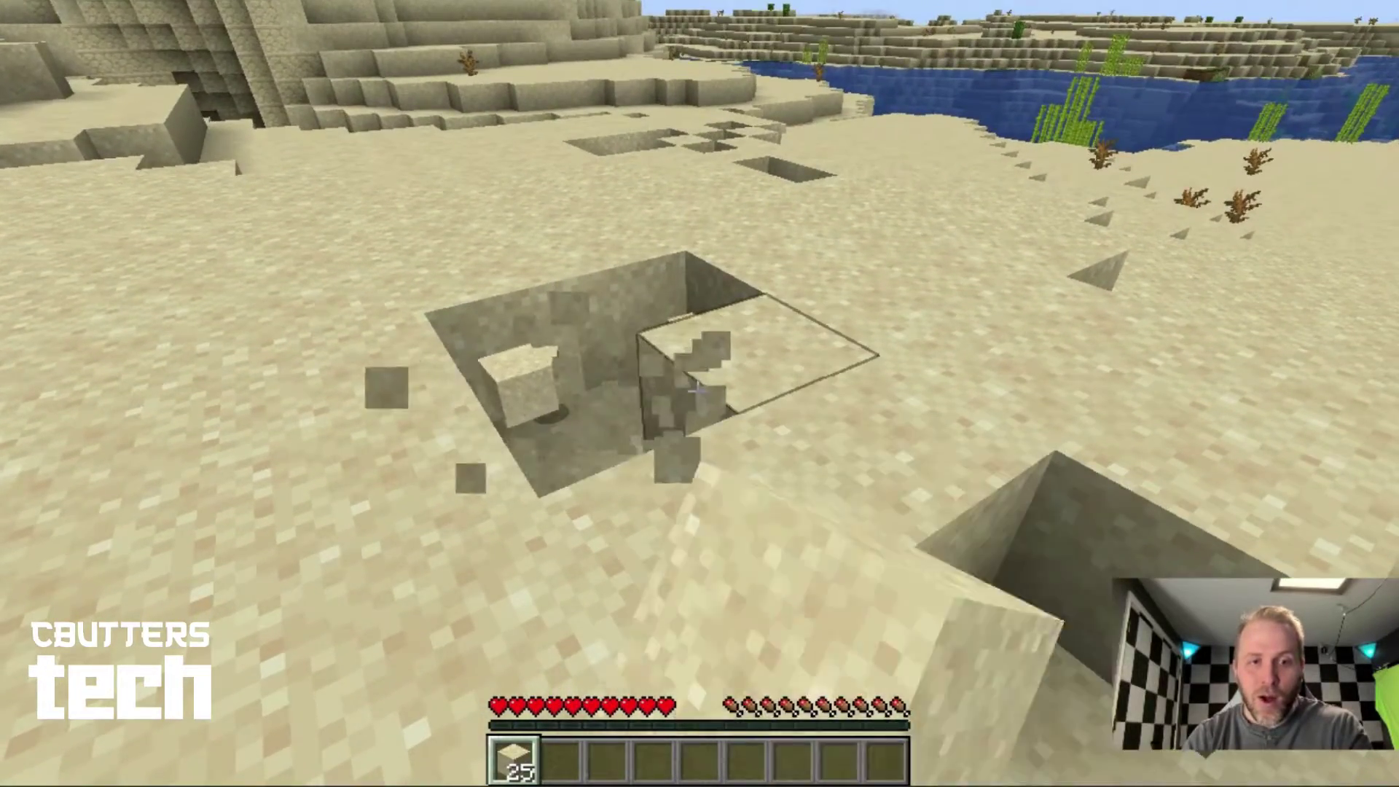
pyautogui.click(699, 392)
pyautogui.click(699, 392)
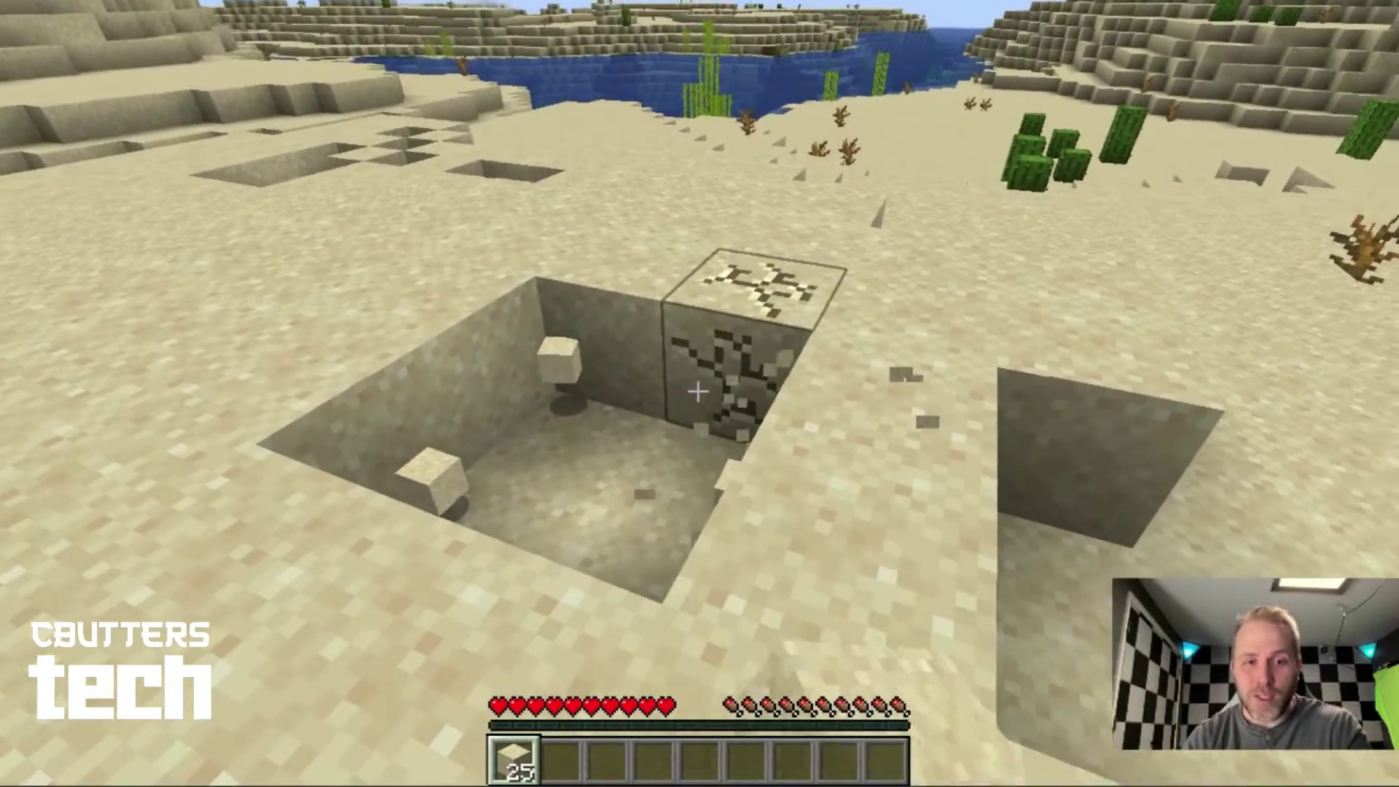
pyautogui.click(699, 393)
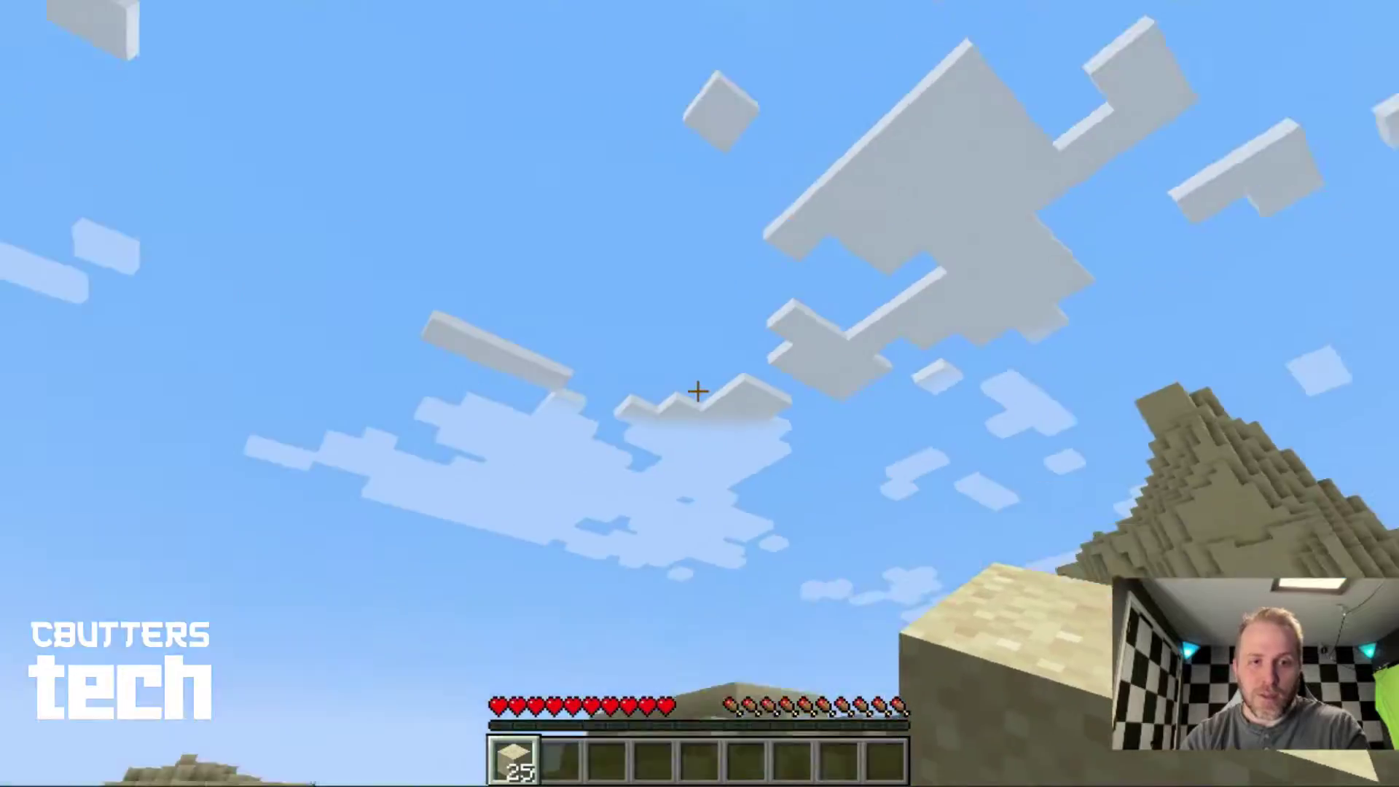
pyautogui.press('w')
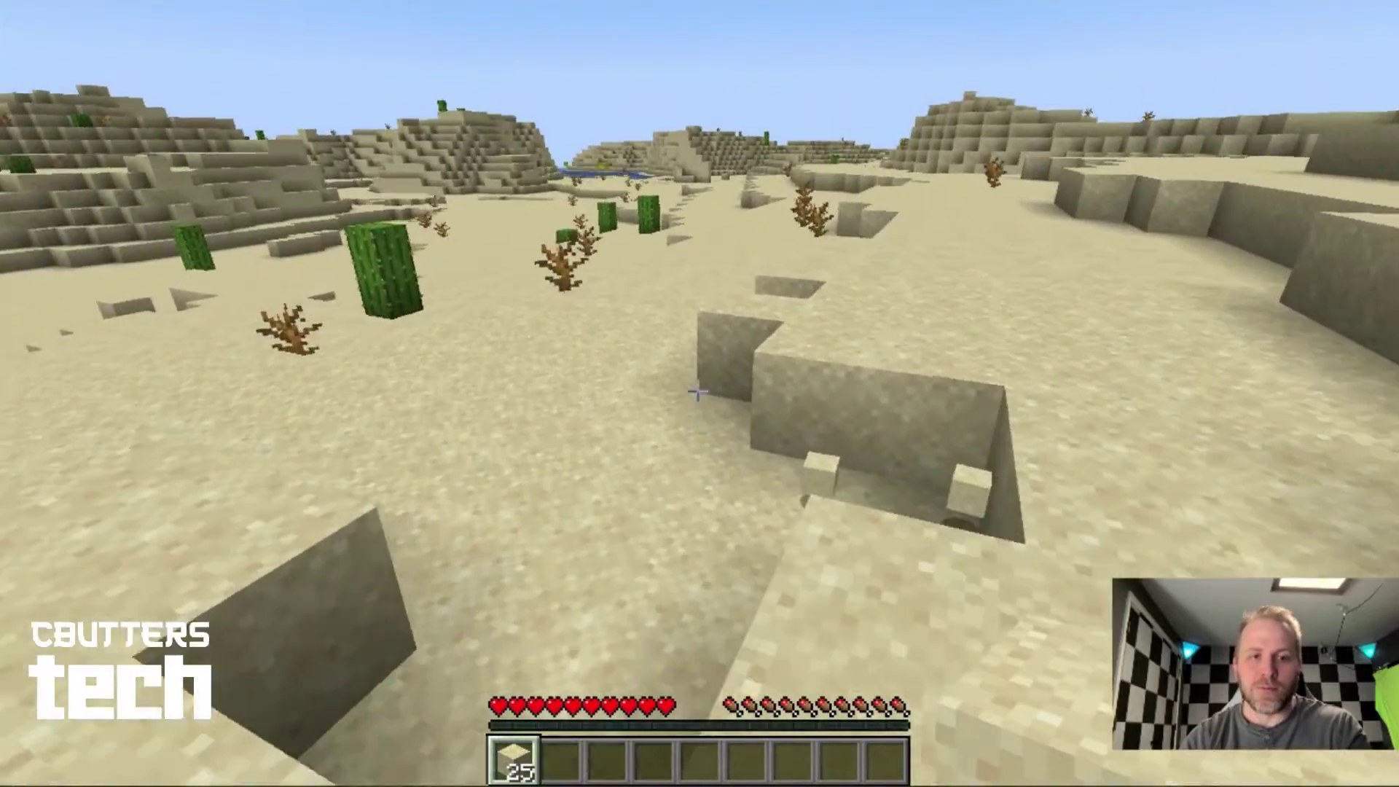
pyautogui.press('w')
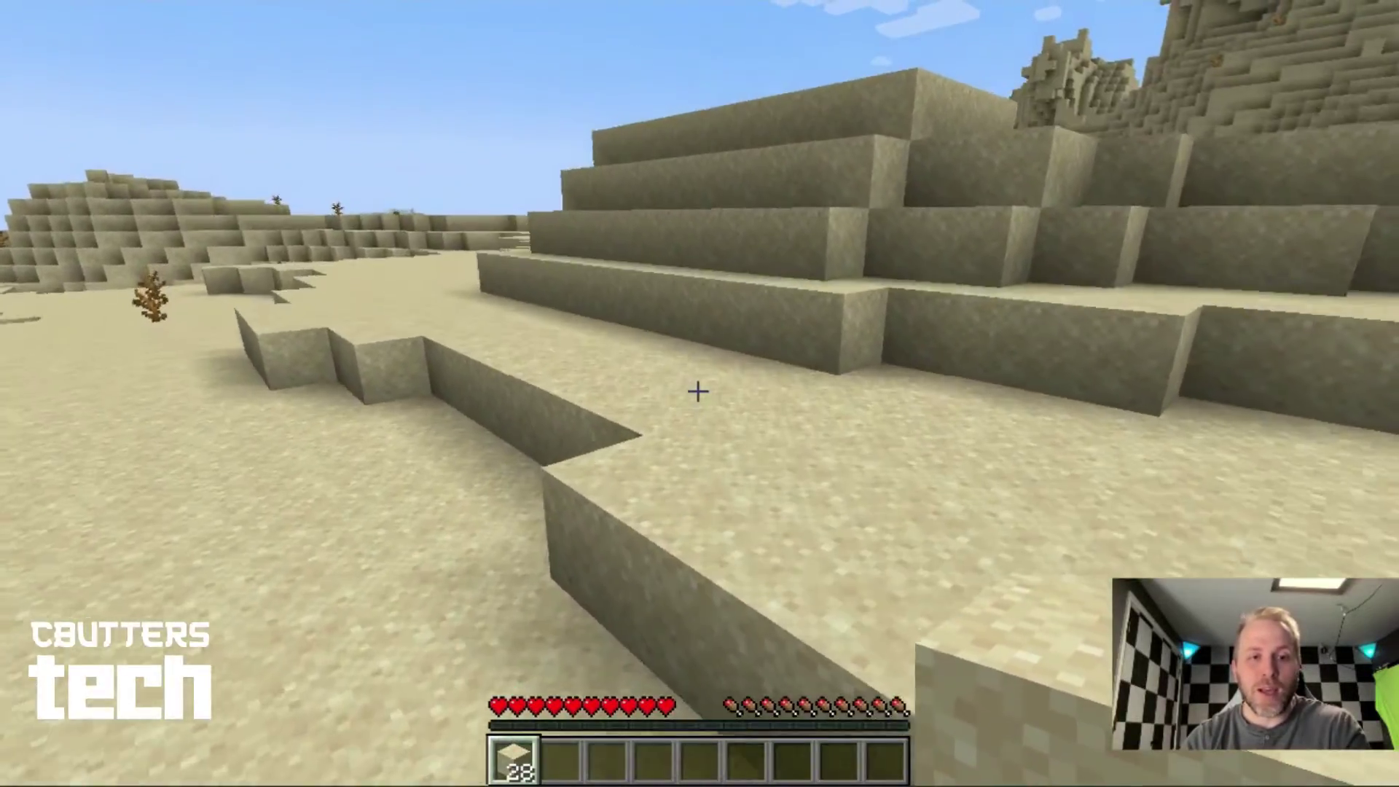
pyautogui.press('w')
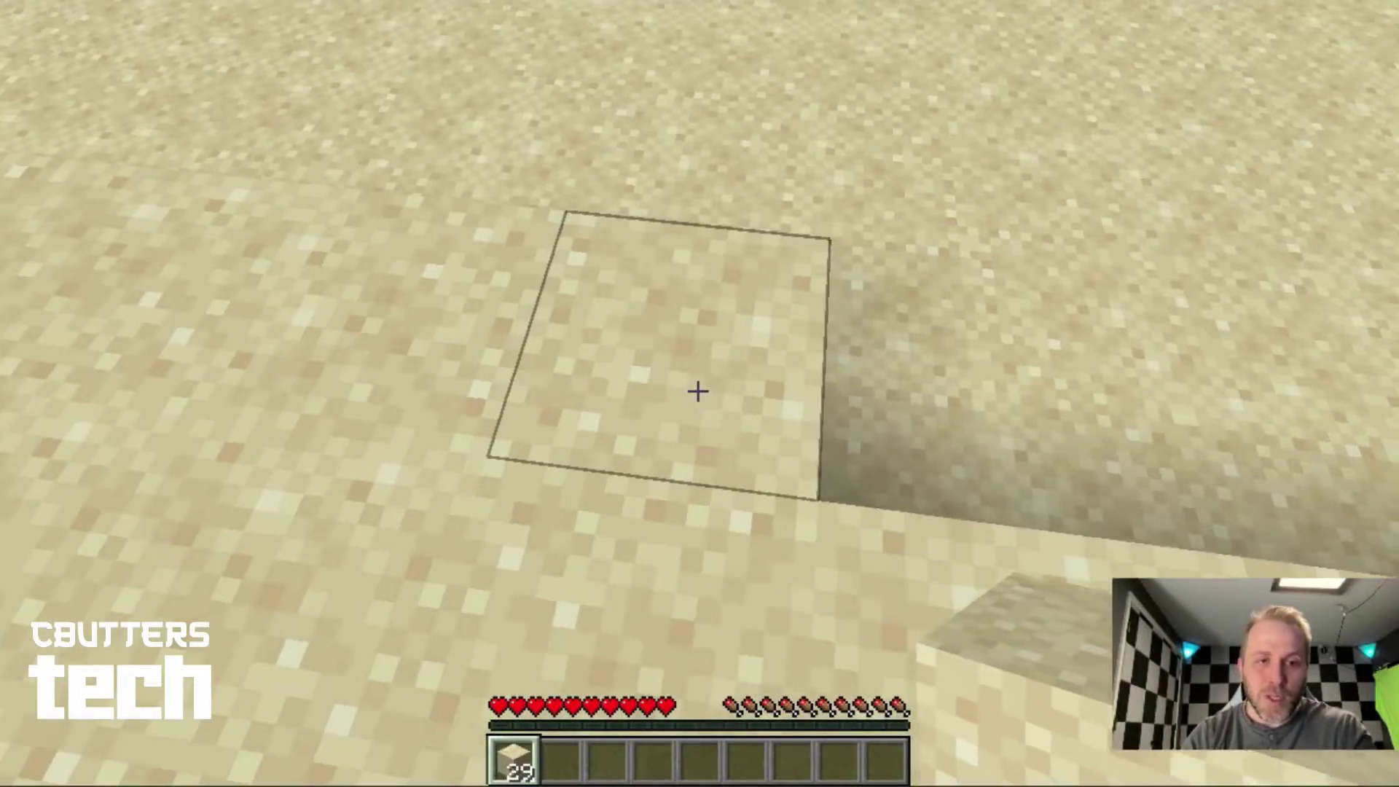
pyautogui.moveTo(699, 392); pyautogui.dragTo(698, 392)
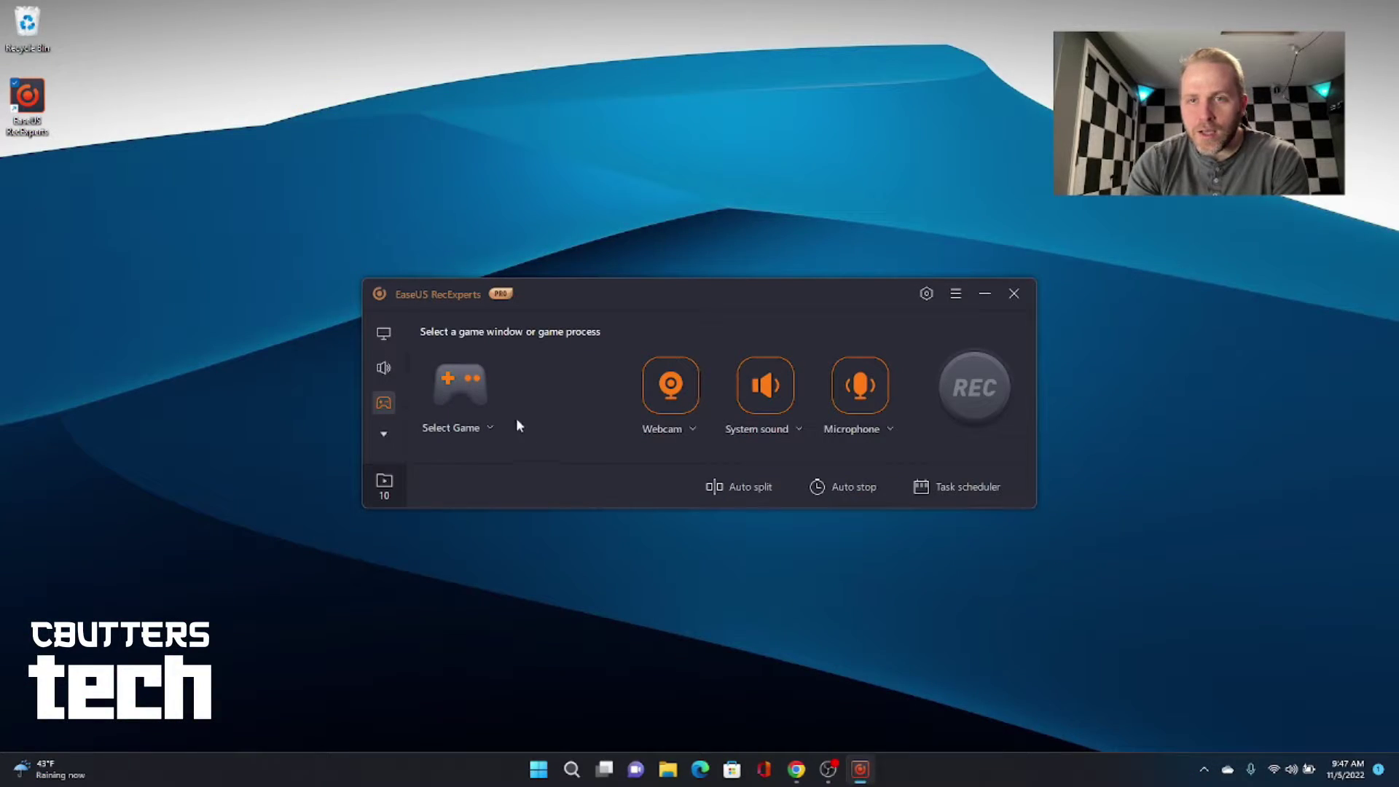
# Step: View the webcam recording mode with its settings, read the chroma cutout instructions, and return to the main recorder
pyautogui.click(380, 435)
pyautogui.click(383, 368)
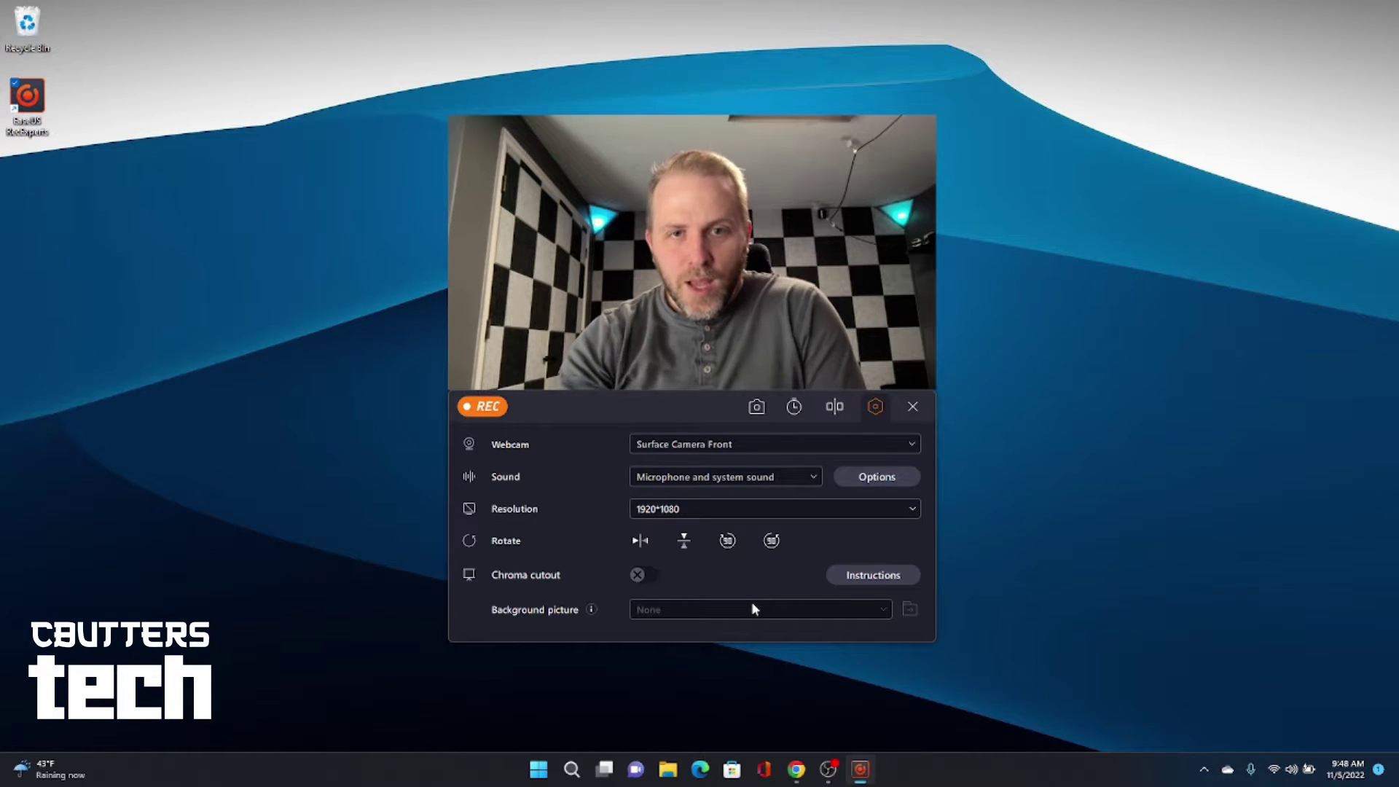
pyautogui.click(842, 576)
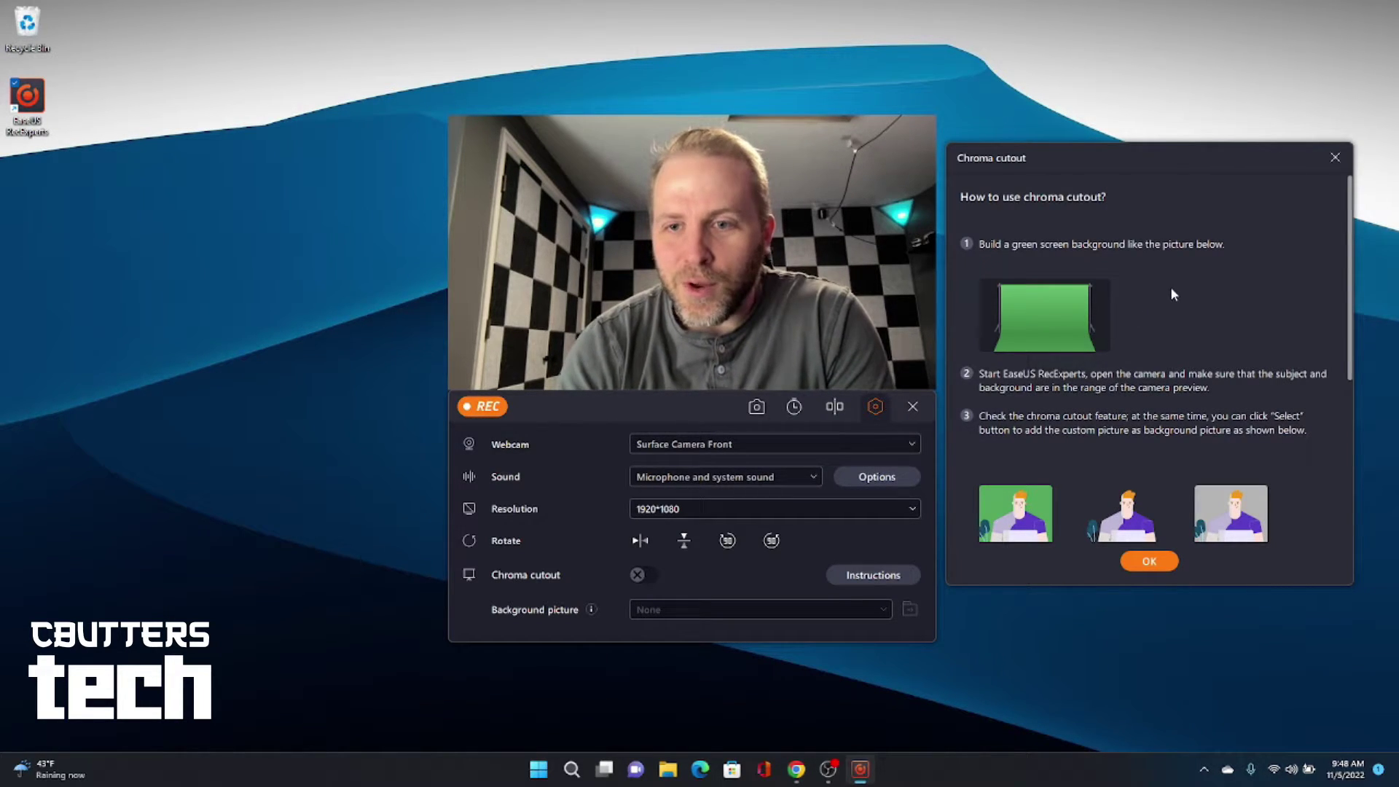
pyautogui.click(1149, 561)
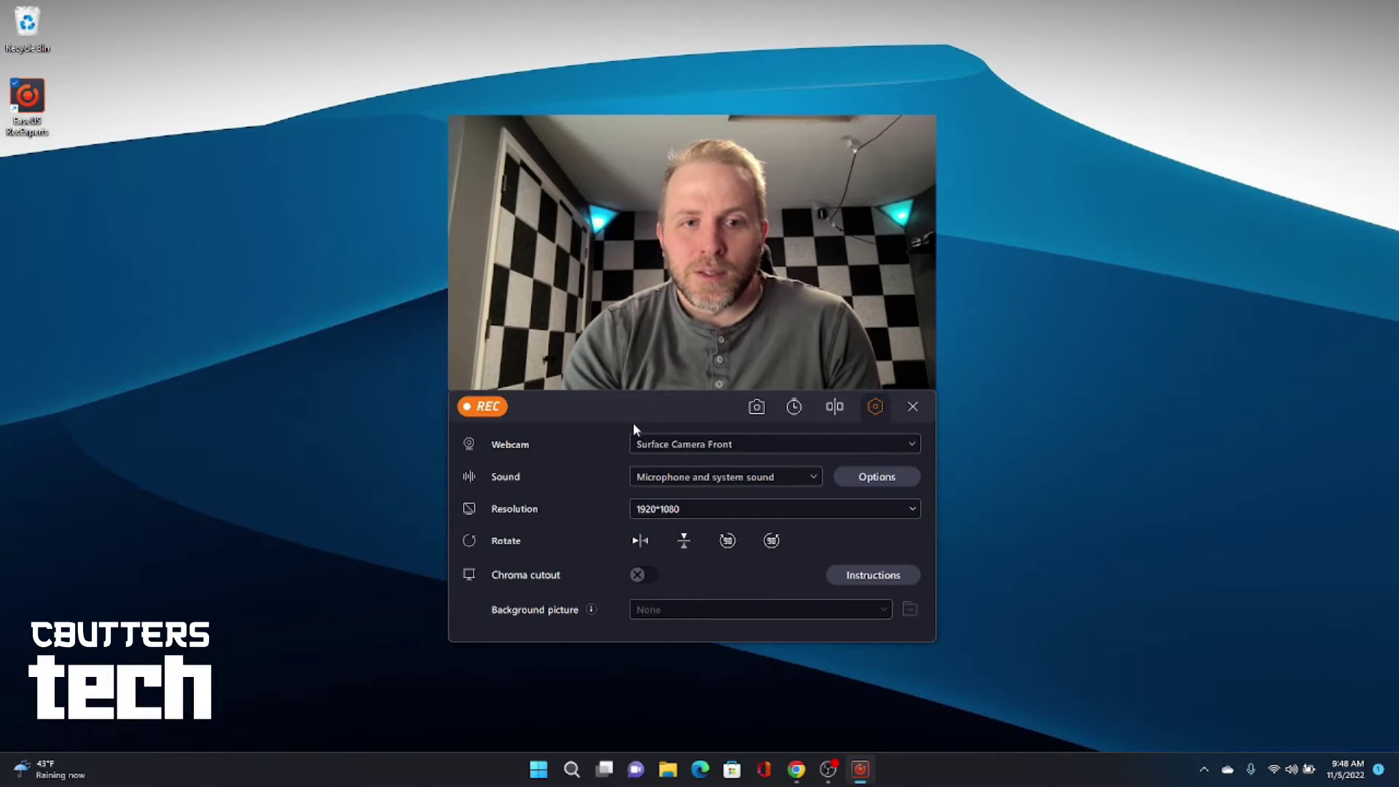
pyautogui.click(914, 407)
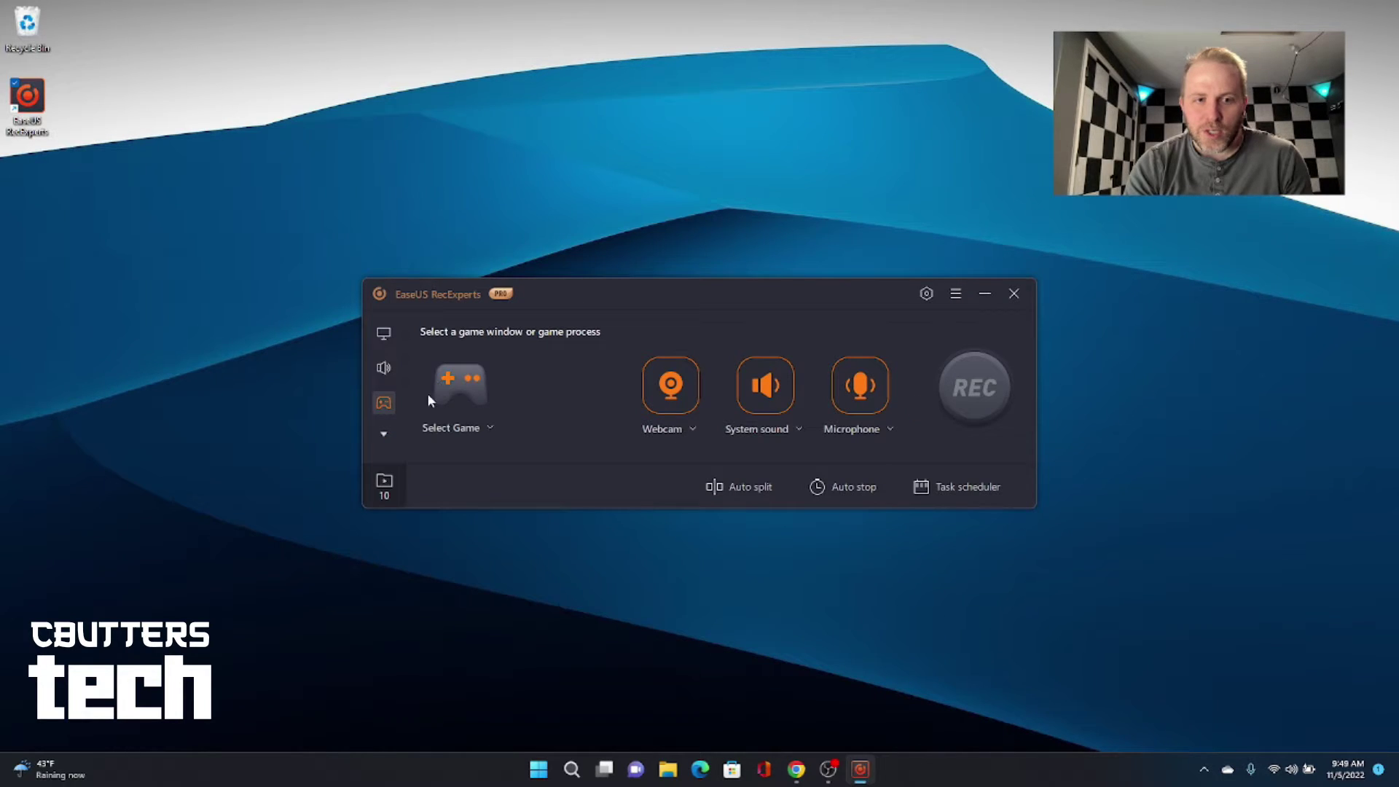
# Step: Look through the remaining recording modes and switch the recorder from game to screen recording
pyautogui.click(377, 437)
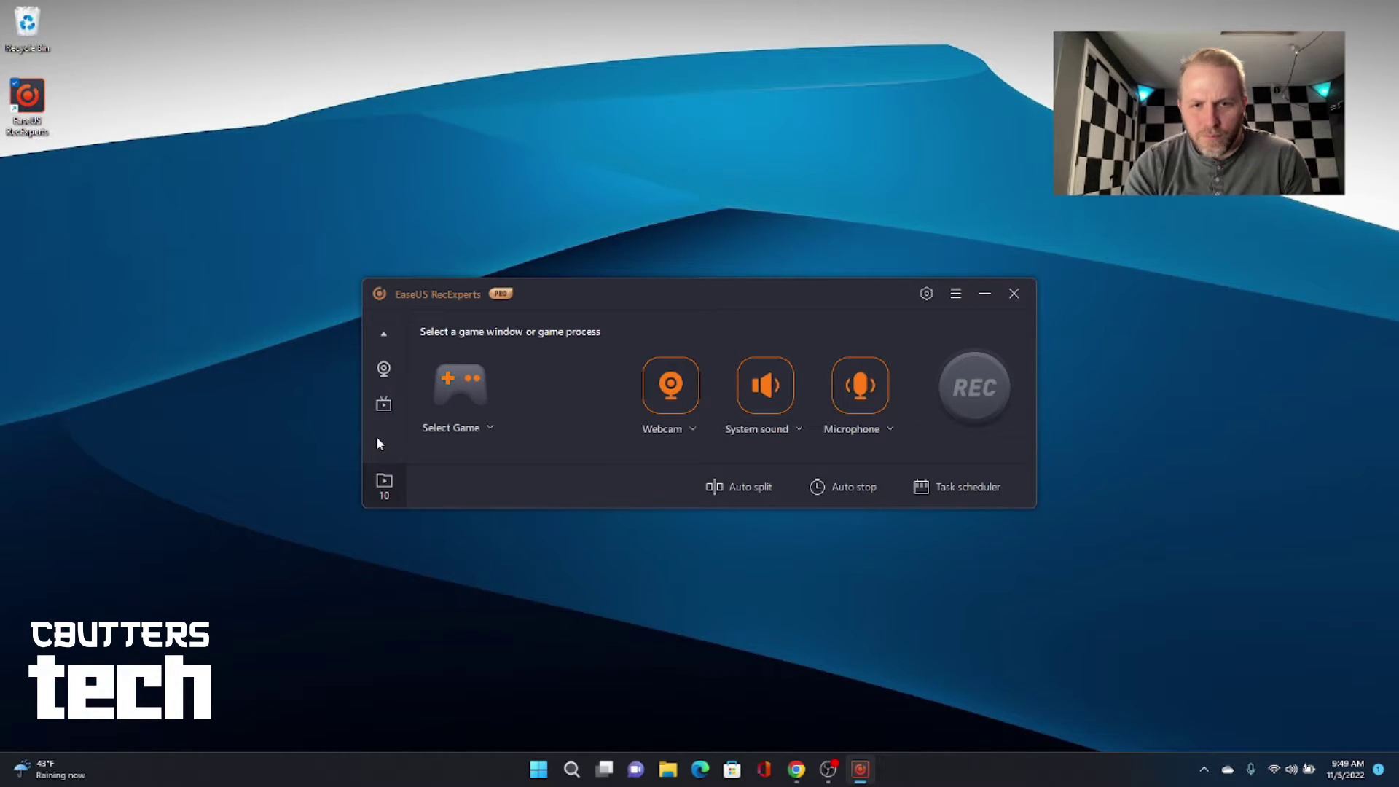
pyautogui.click(383, 332)
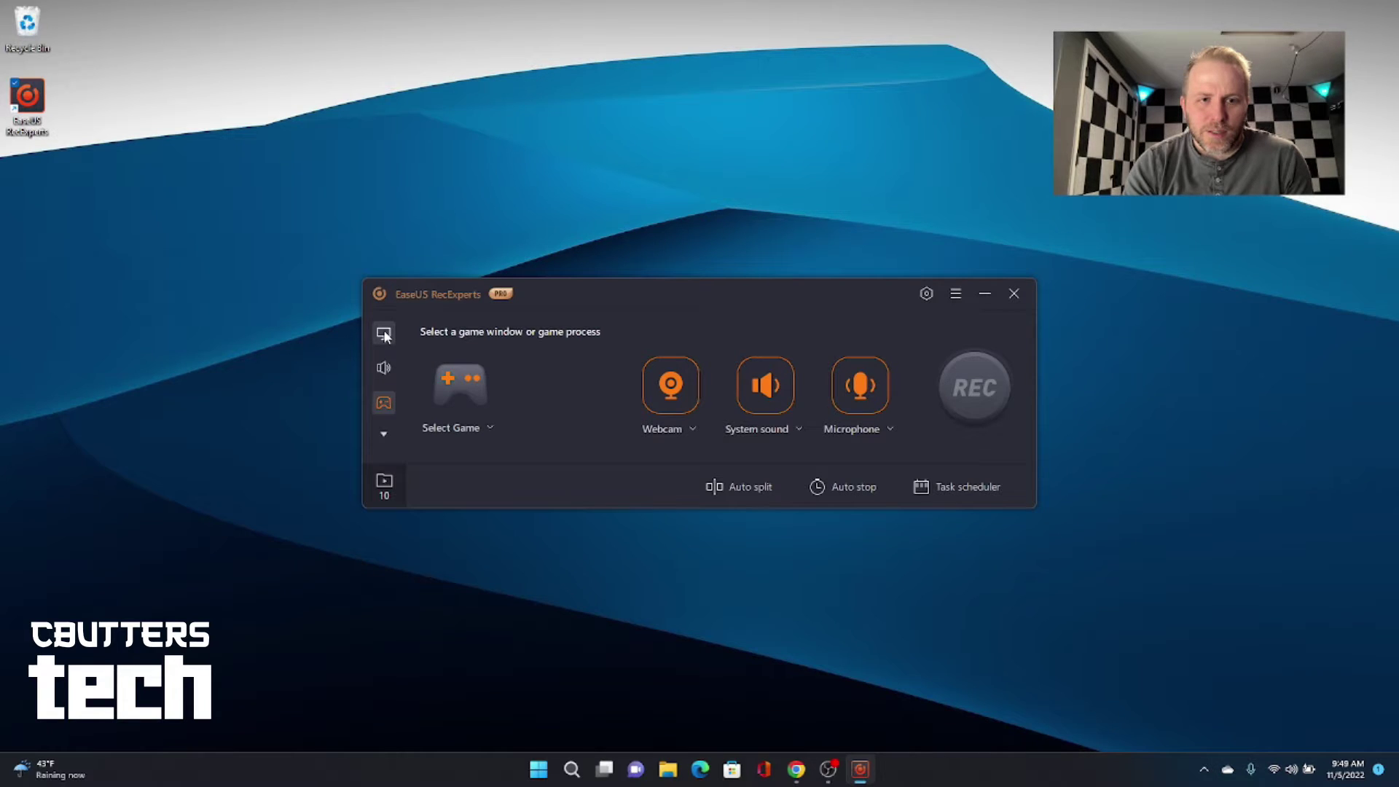
pyautogui.click(384, 333)
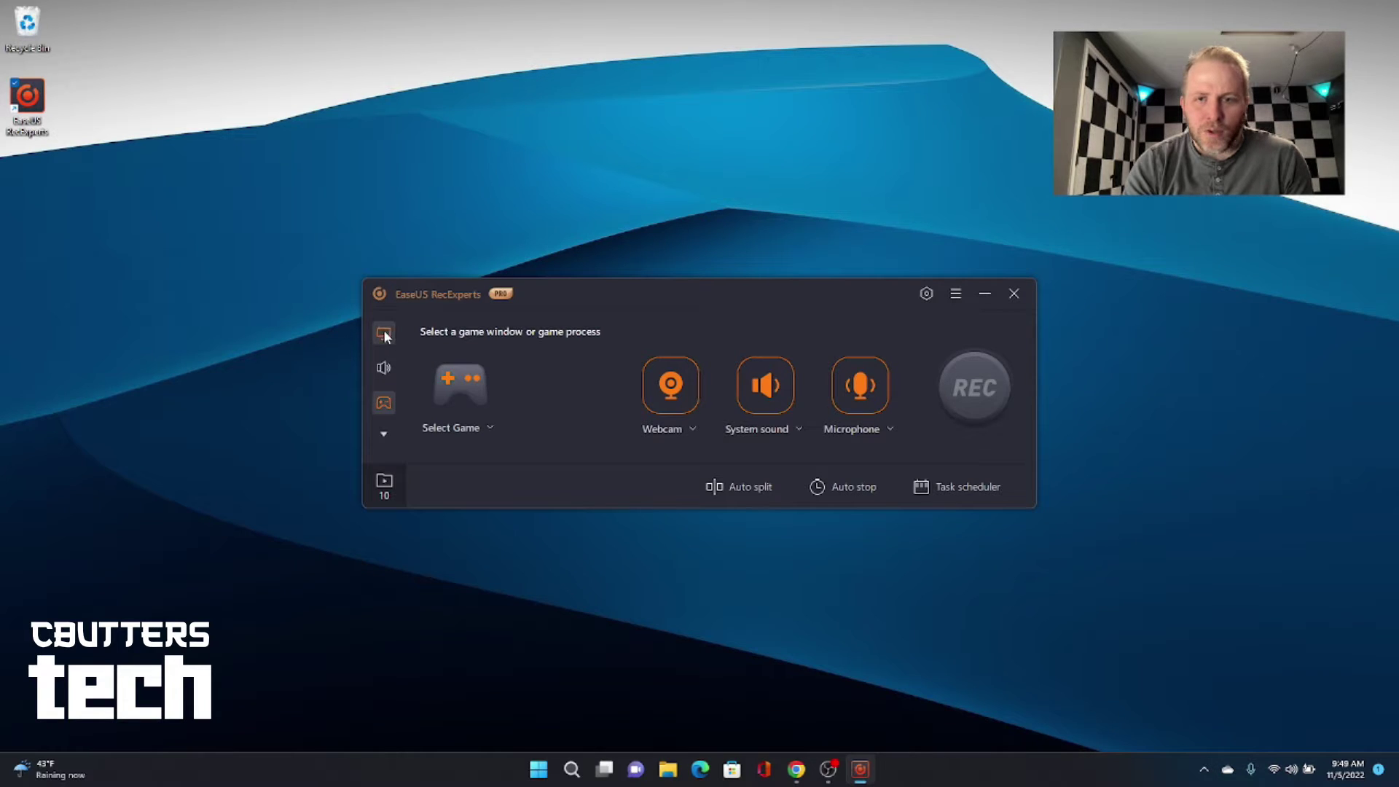
# Step: Open the recorder settings and check the available video output formats and frame rates without changing them
pyautogui.click(925, 294)
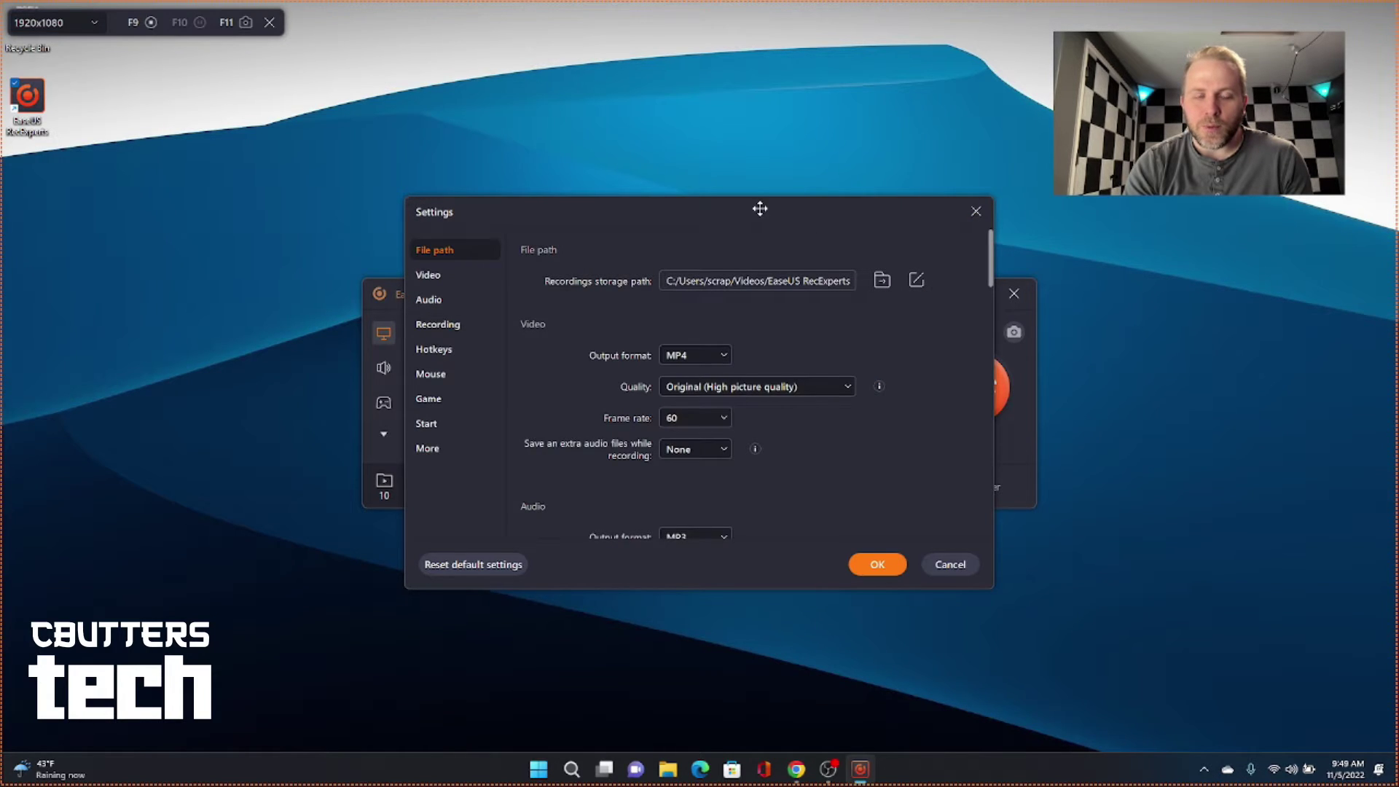
pyautogui.moveTo(760, 209); pyautogui.dragTo(674, 108)
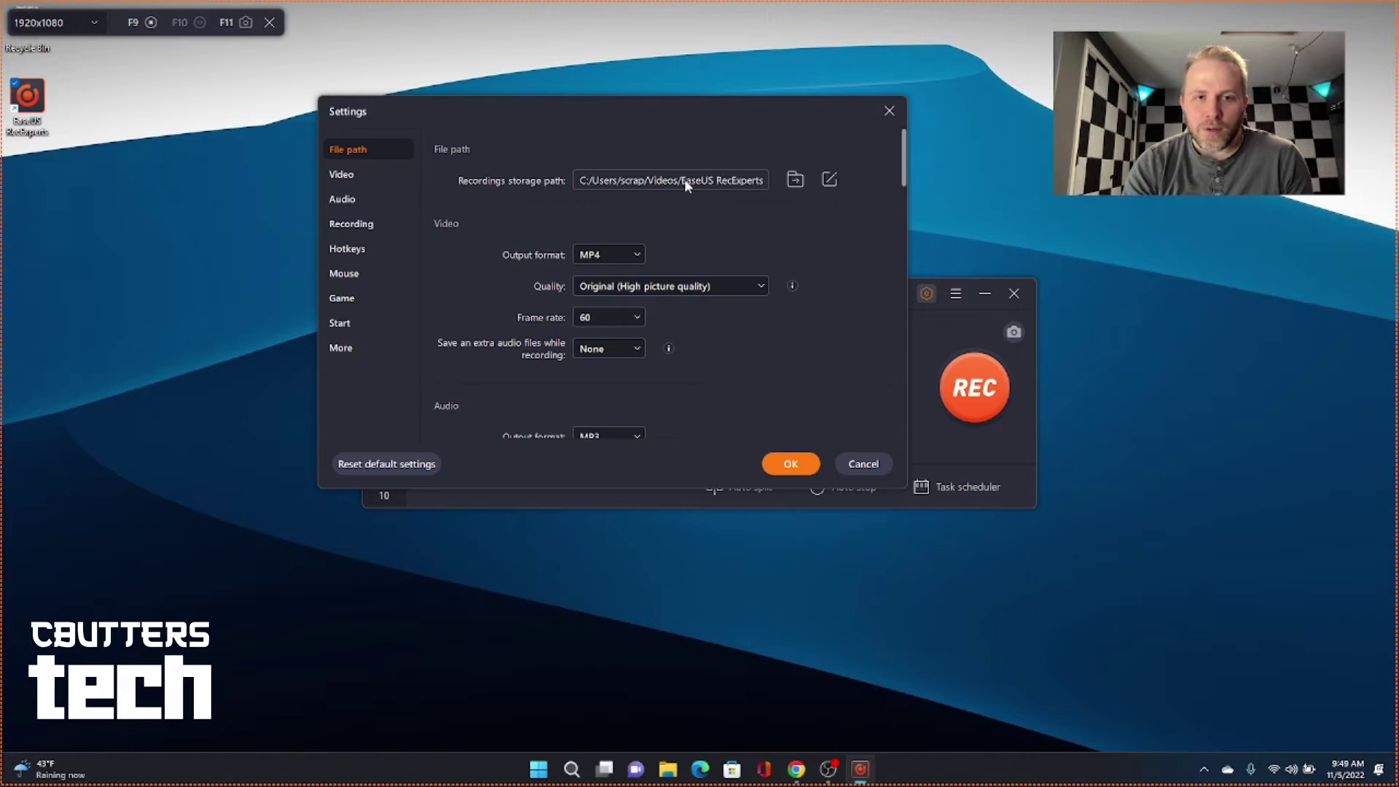
pyautogui.click(631, 252)
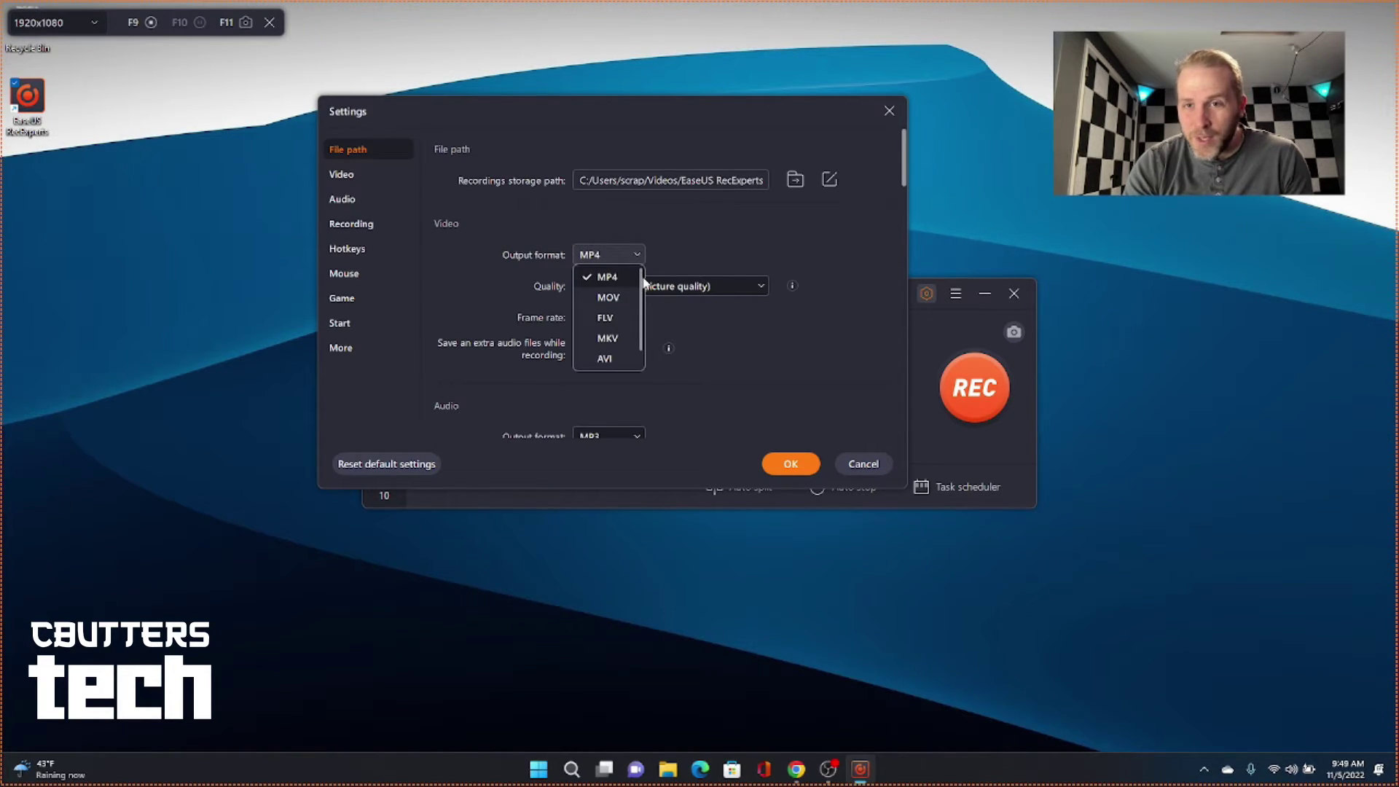
pyautogui.moveTo(644, 284); pyautogui.dragTo(639, 318)
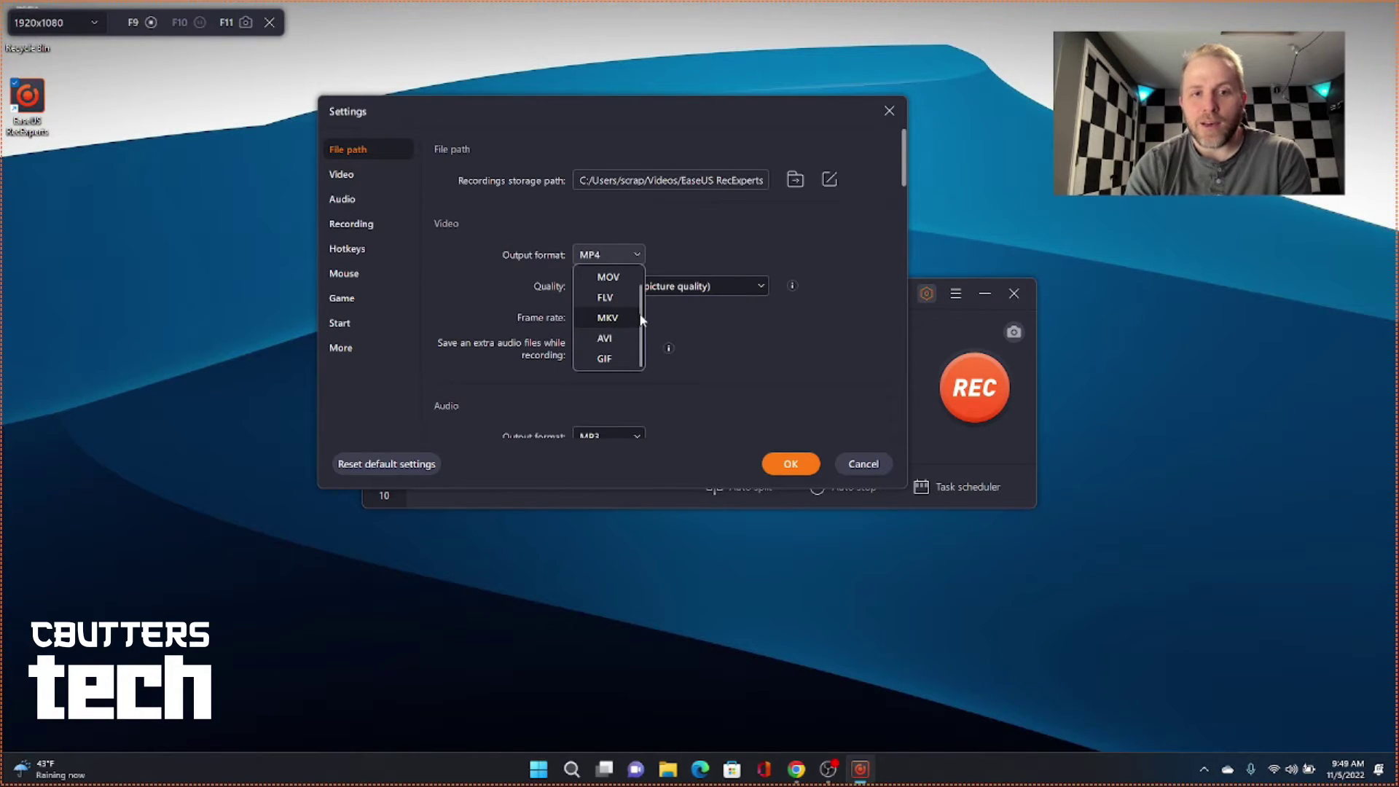
pyautogui.click(706, 256)
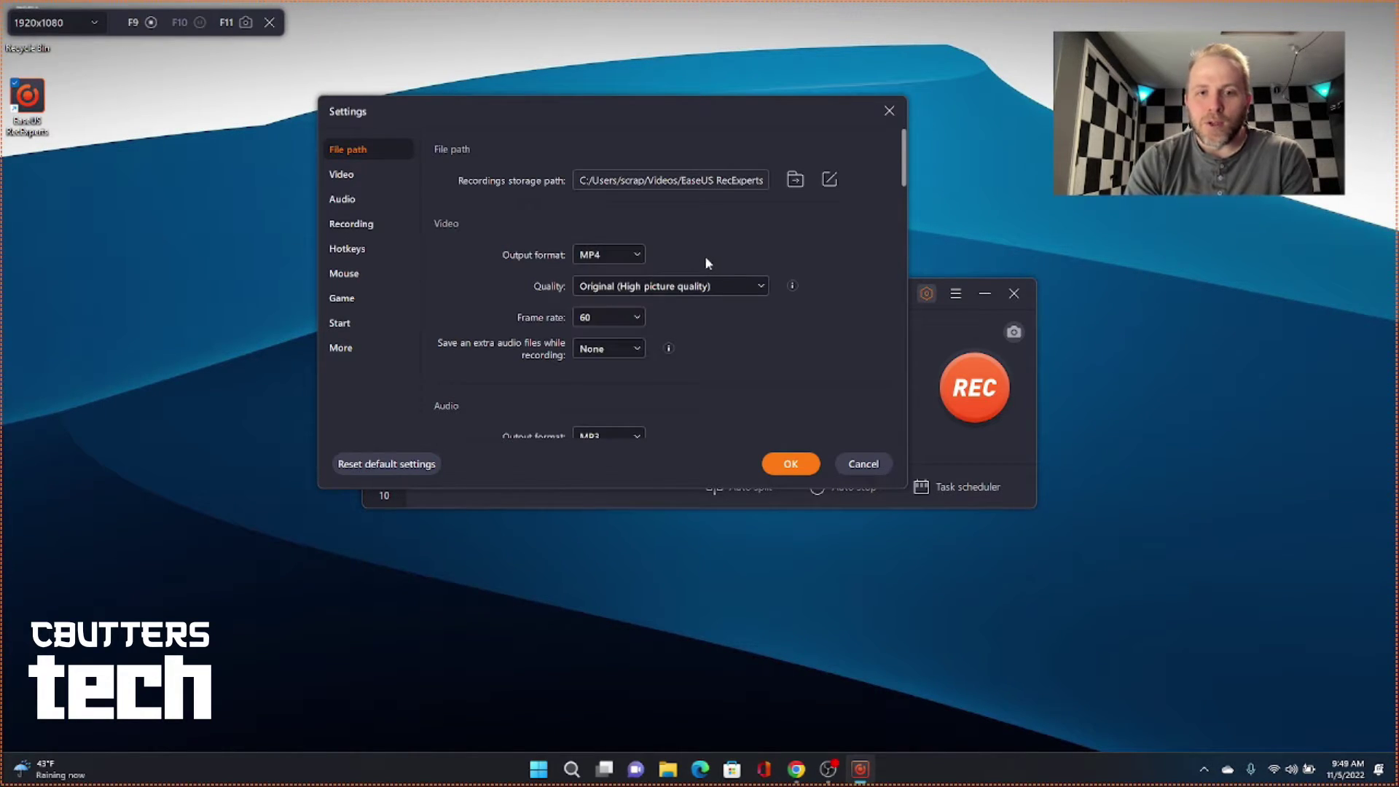
pyautogui.click(632, 321)
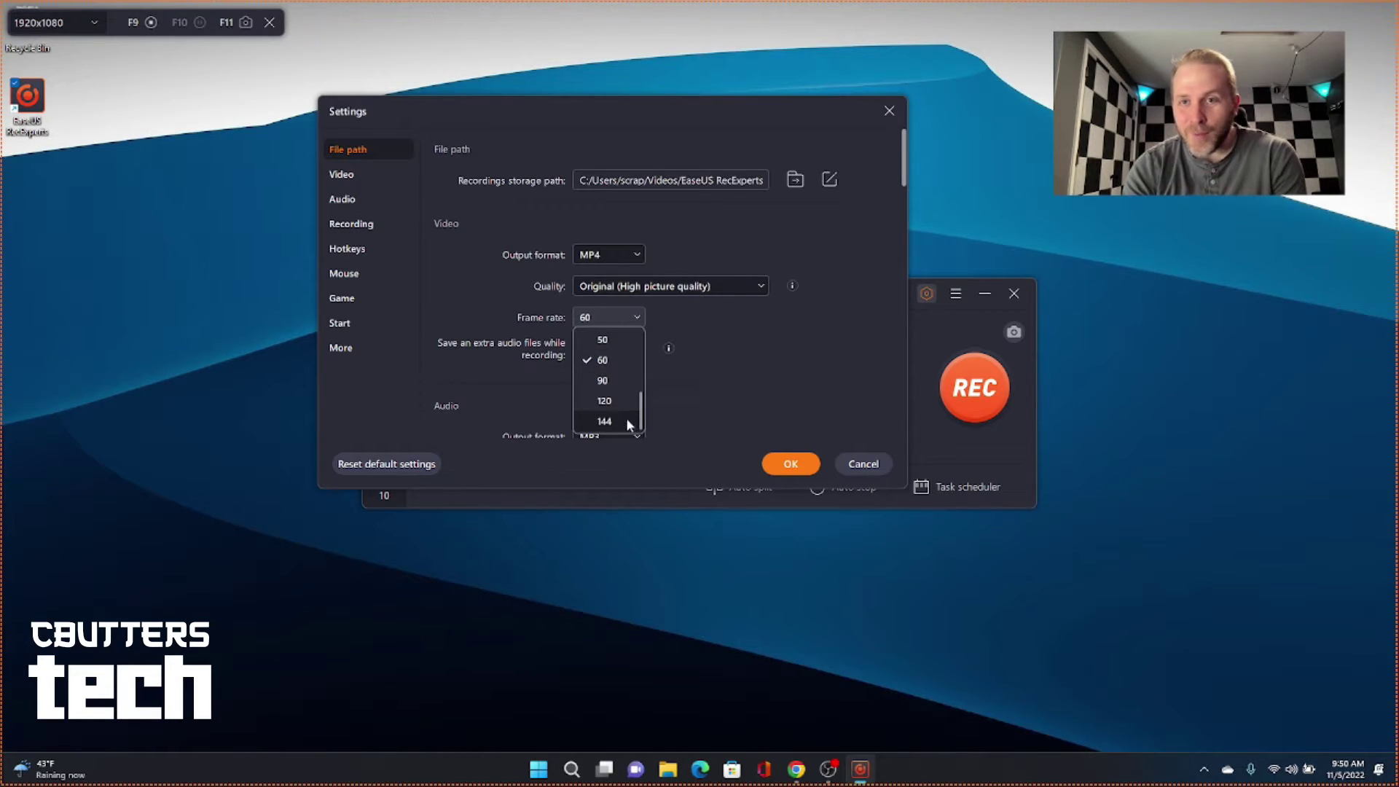
pyautogui.click(721, 346)
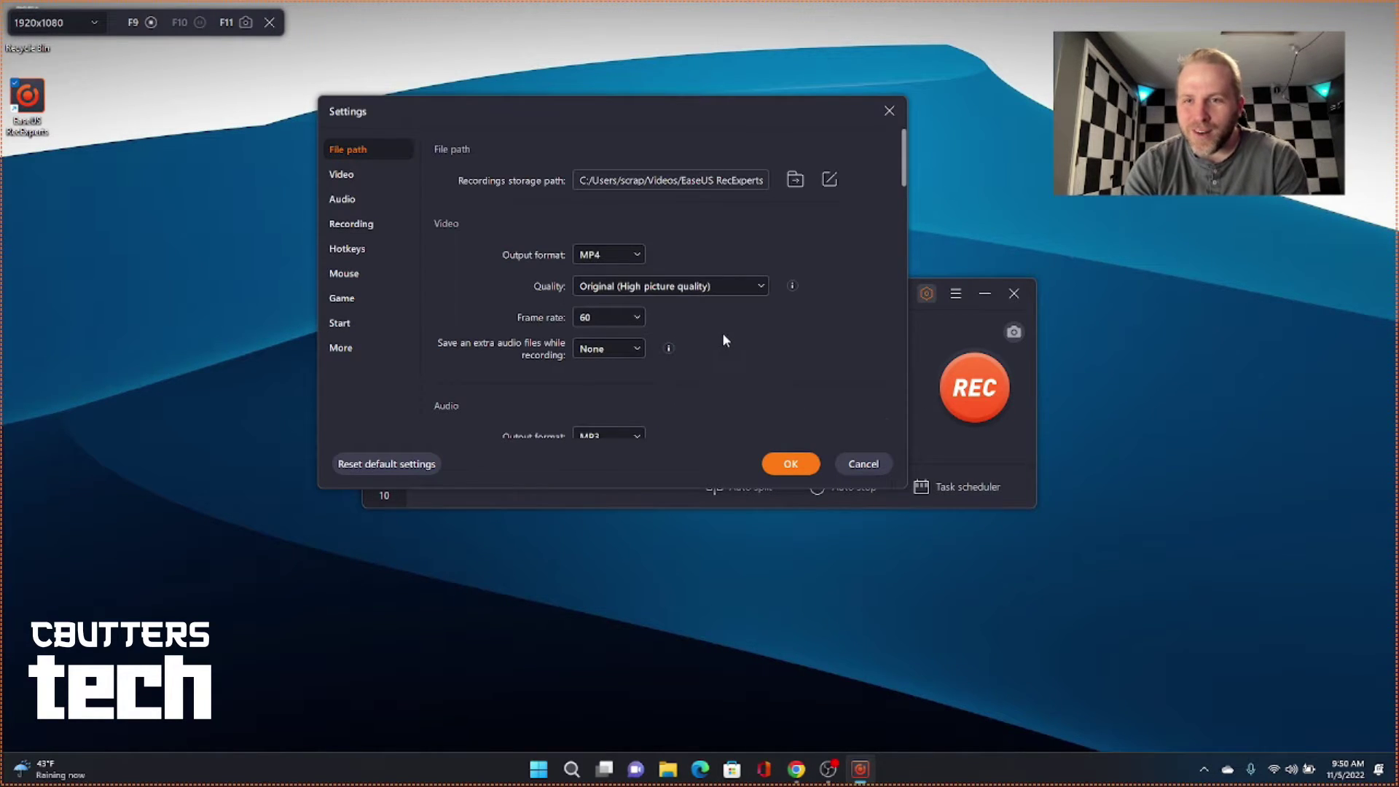
# Step: Skim the settings list, and review the video settings and the audio format, bitrate and sampling rate settings
pyautogui.scroll(-10, 724, 341)
pyautogui.scroll(10, 724, 341)
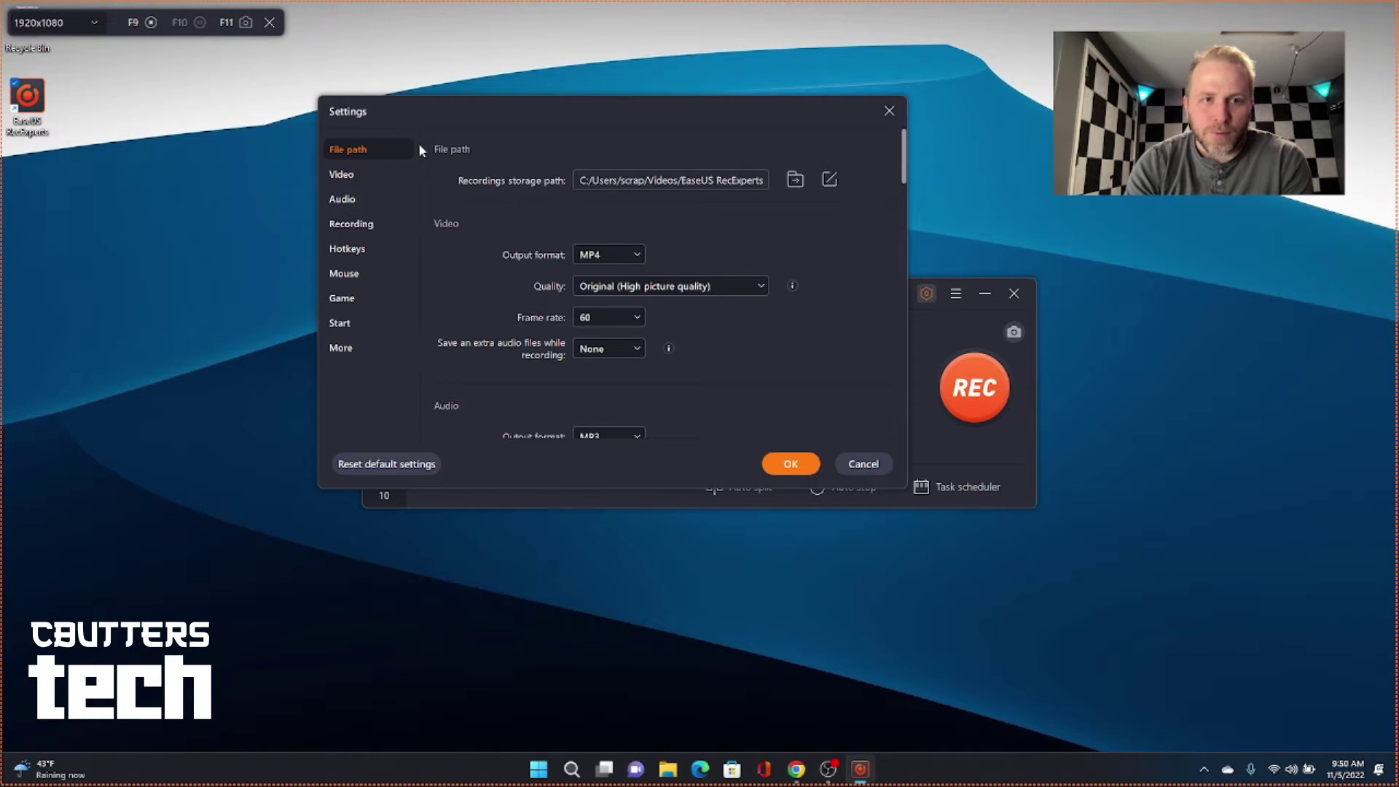
pyautogui.click(353, 177)
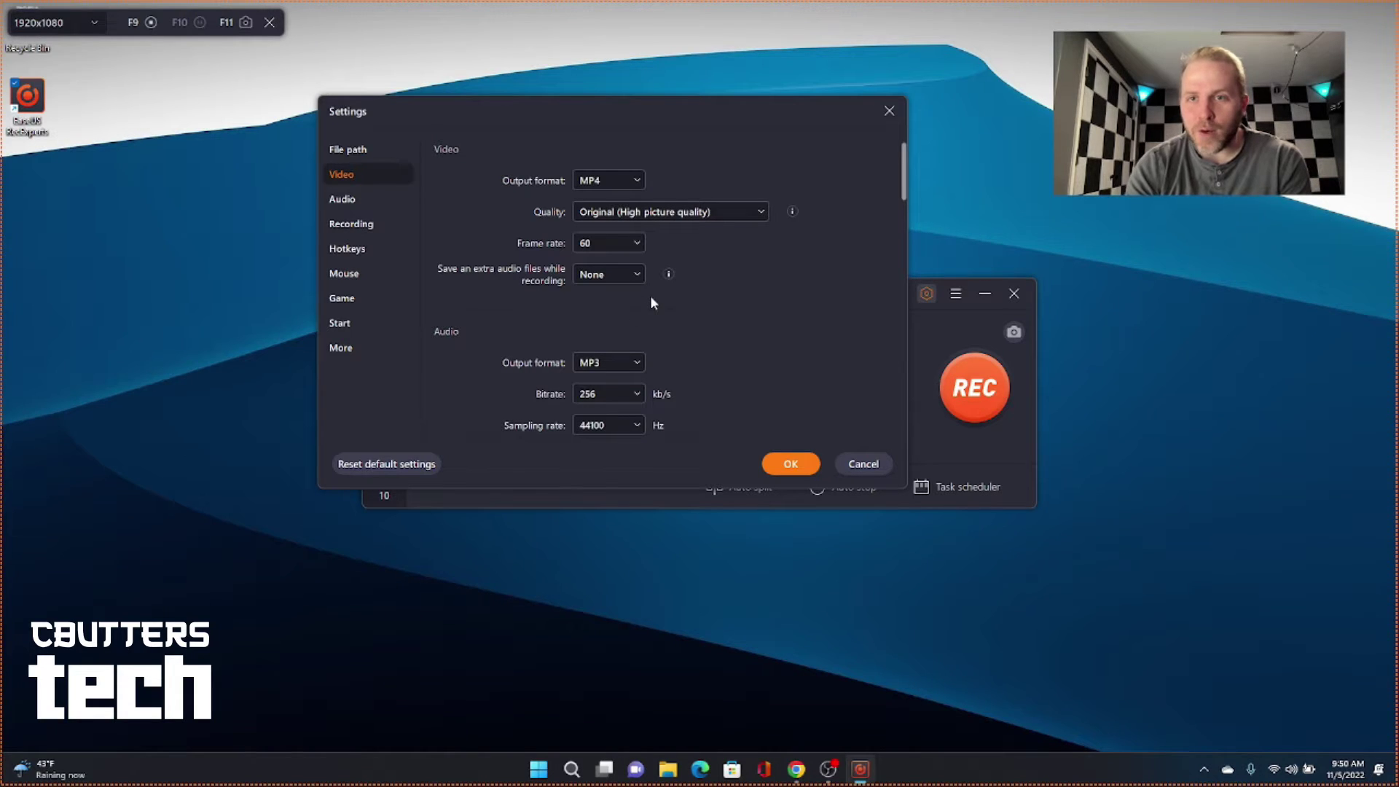
pyautogui.click(357, 208)
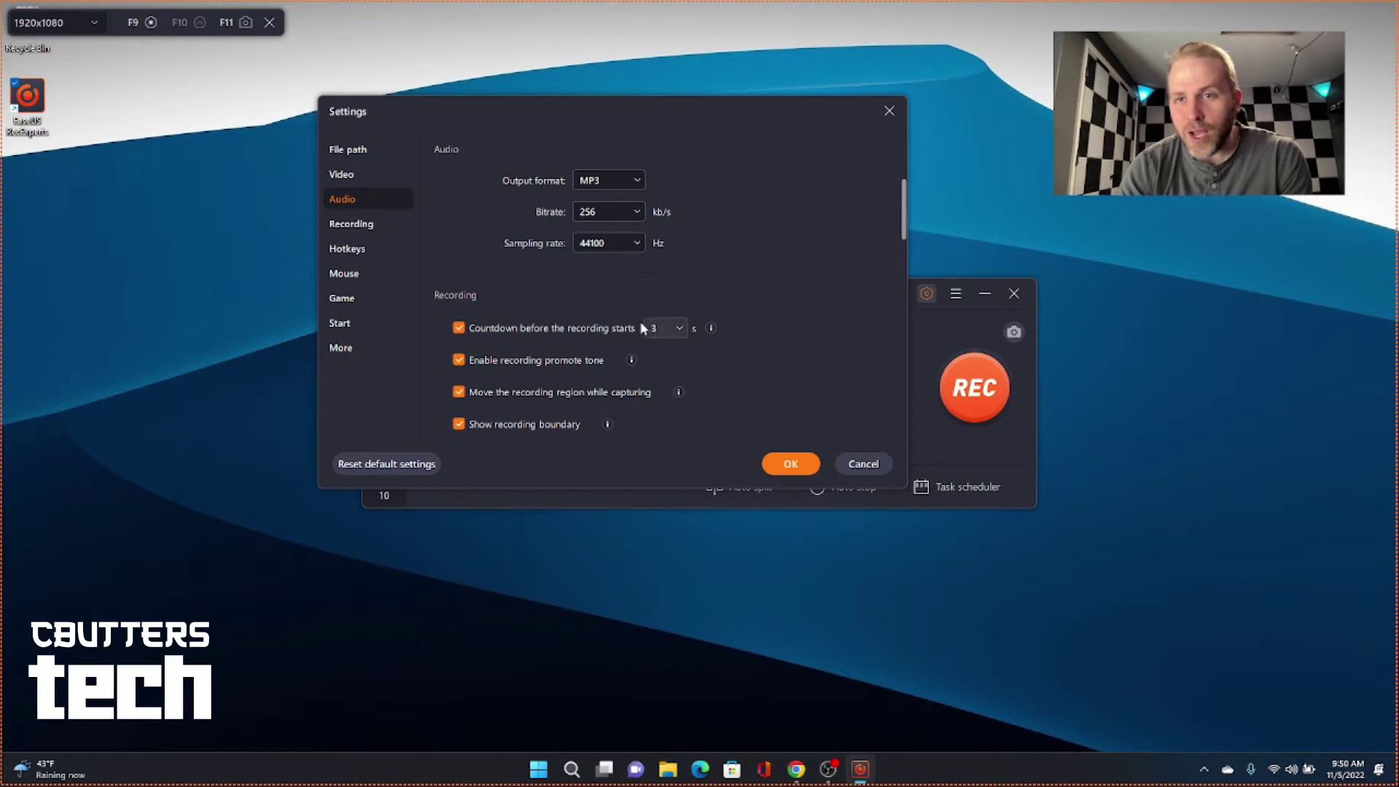
# Step: Review the recording settings, from the countdown and recording boundary to taskbar hiding and GPU hardware acceleration
pyautogui.click(361, 223)
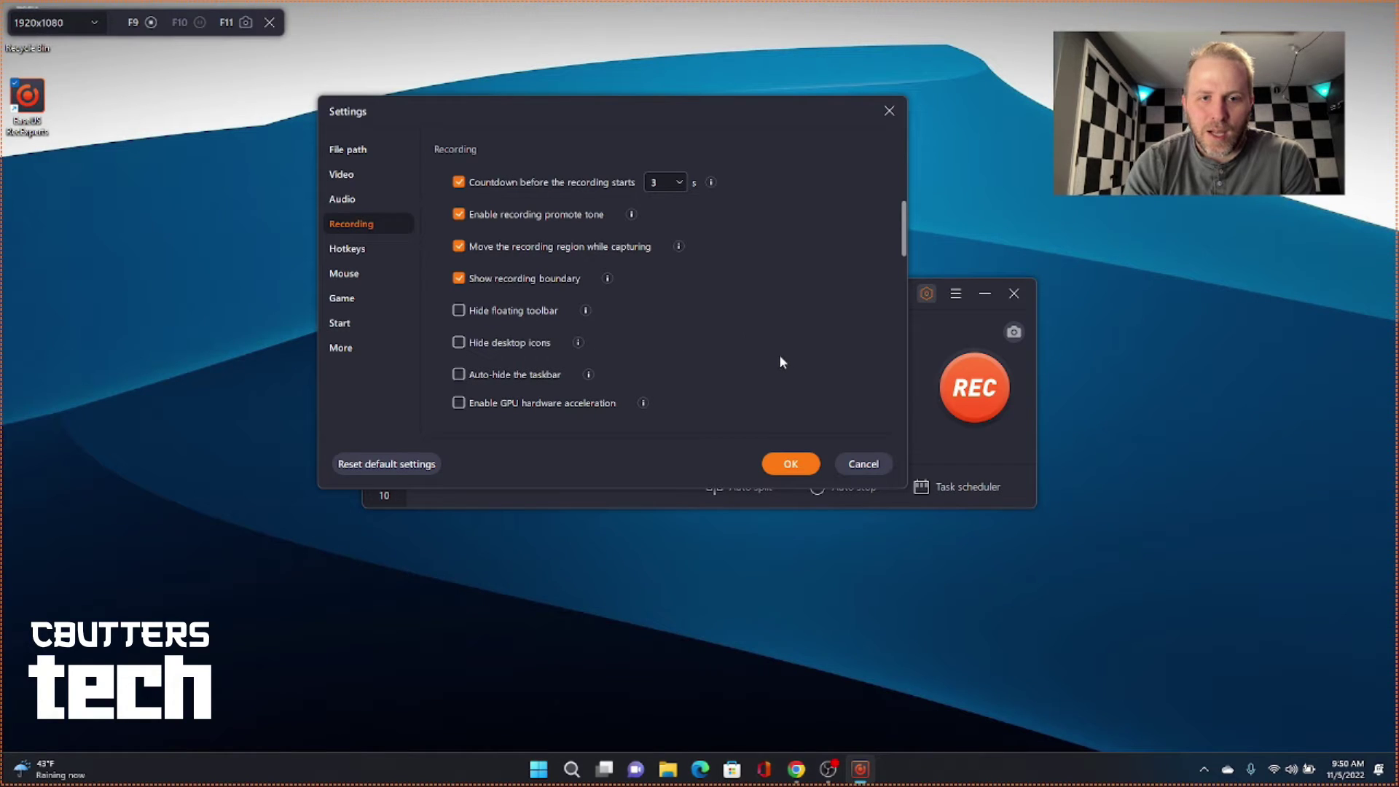
pyautogui.scroll(-3, 782, 362)
pyautogui.scroll(5, 782, 362)
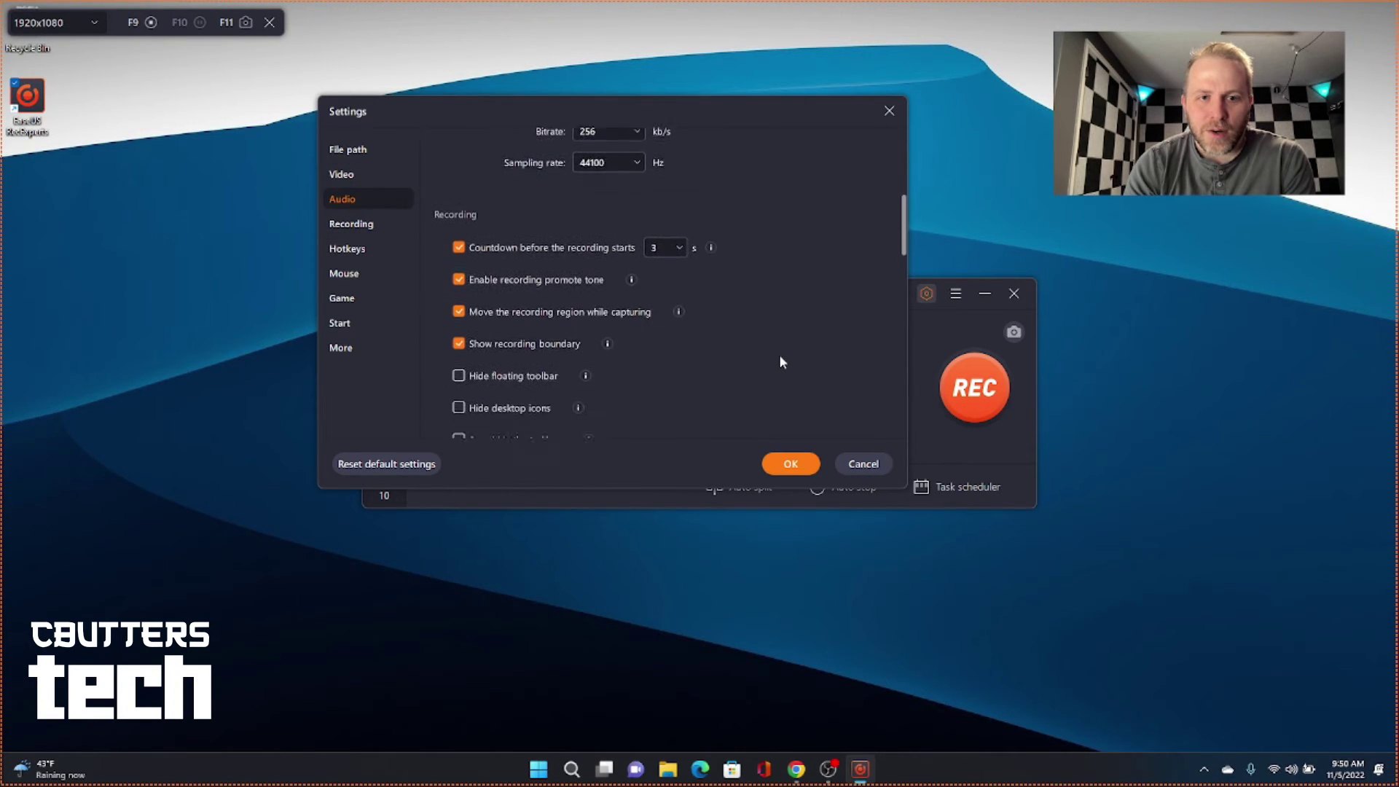
pyautogui.scroll(-1, 782, 362)
pyautogui.moveTo(902, 245); pyautogui.dragTo(905, 261)
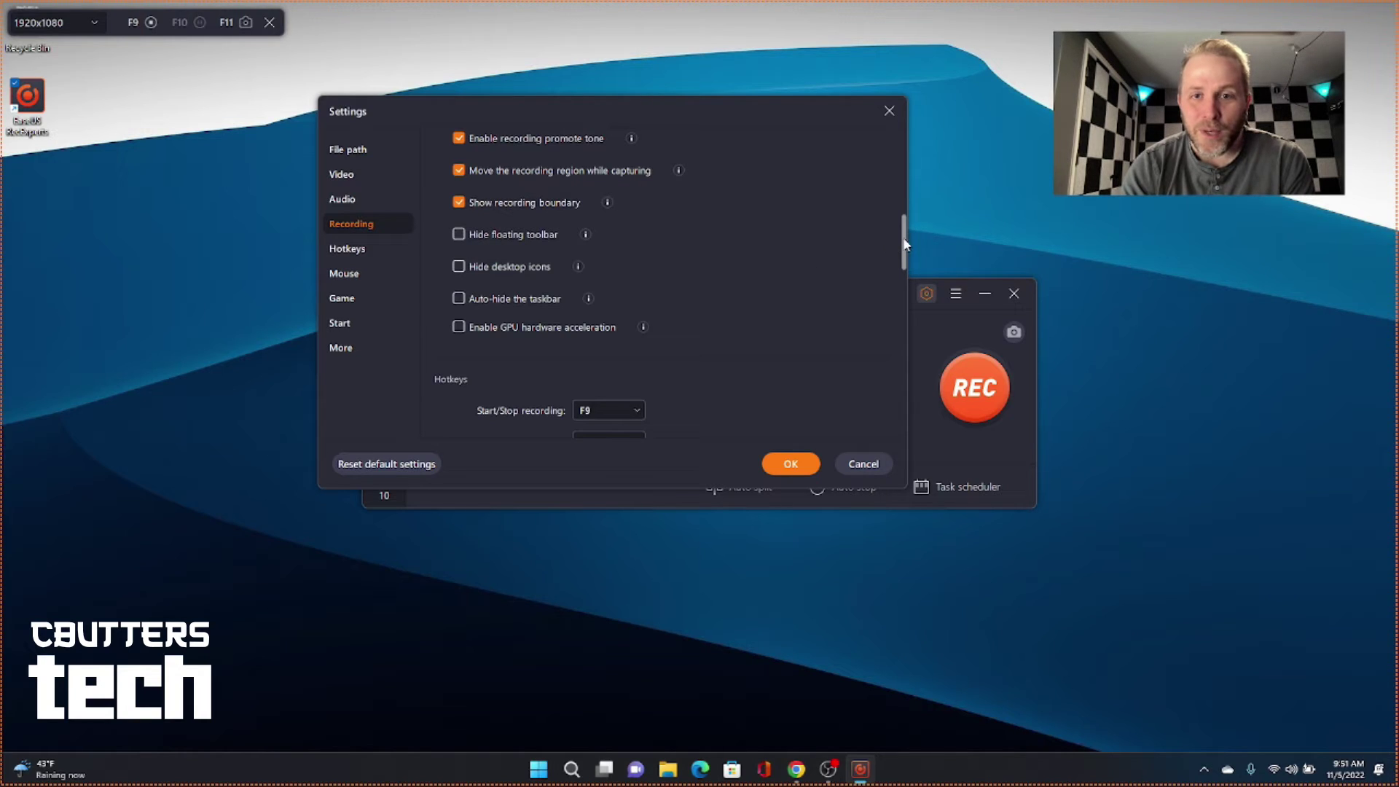
# Step: Review the hotkey assignments and the mouse cursor setting, continuing as far as the game overlay information
pyautogui.moveTo(902, 238); pyautogui.dragTo(897, 275)
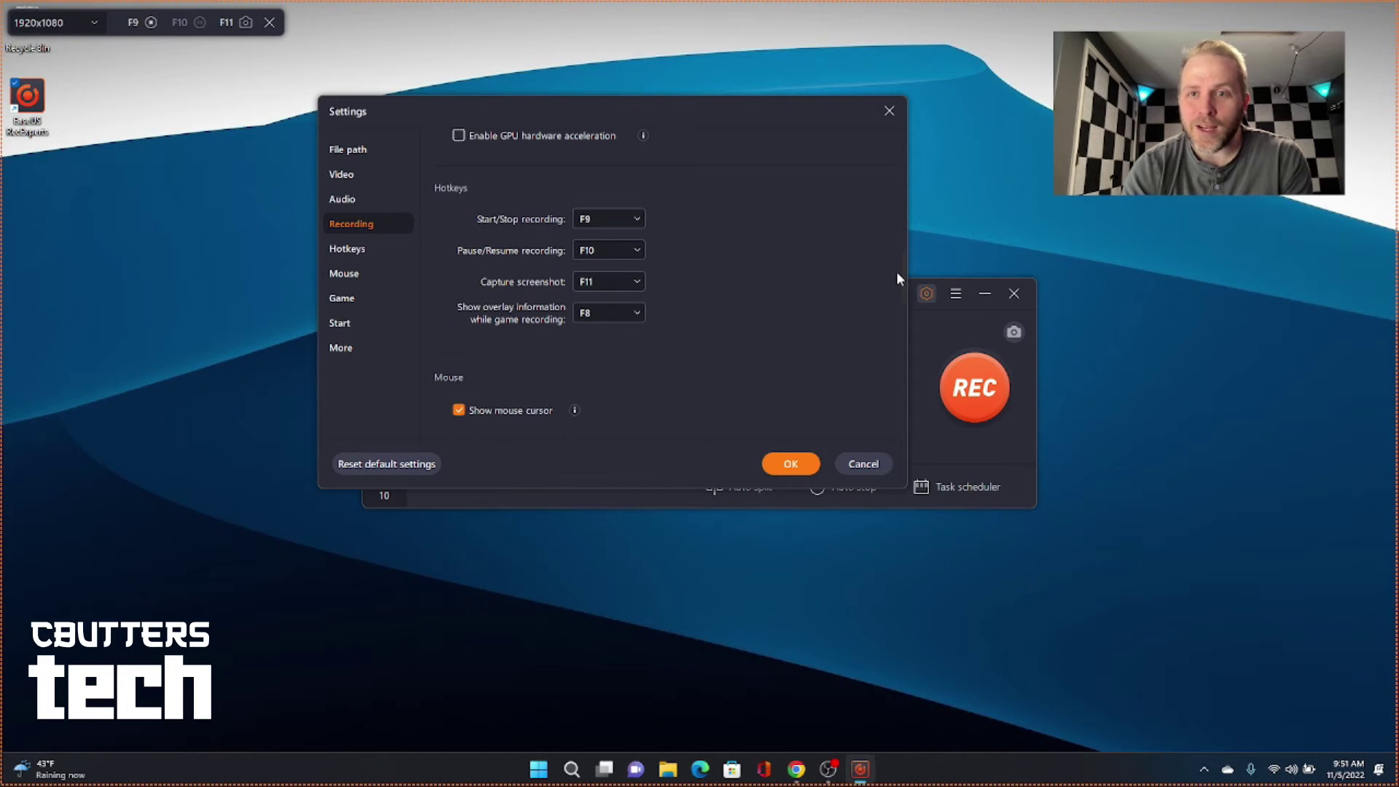
pyautogui.moveTo(897, 271); pyautogui.dragTo(895, 275)
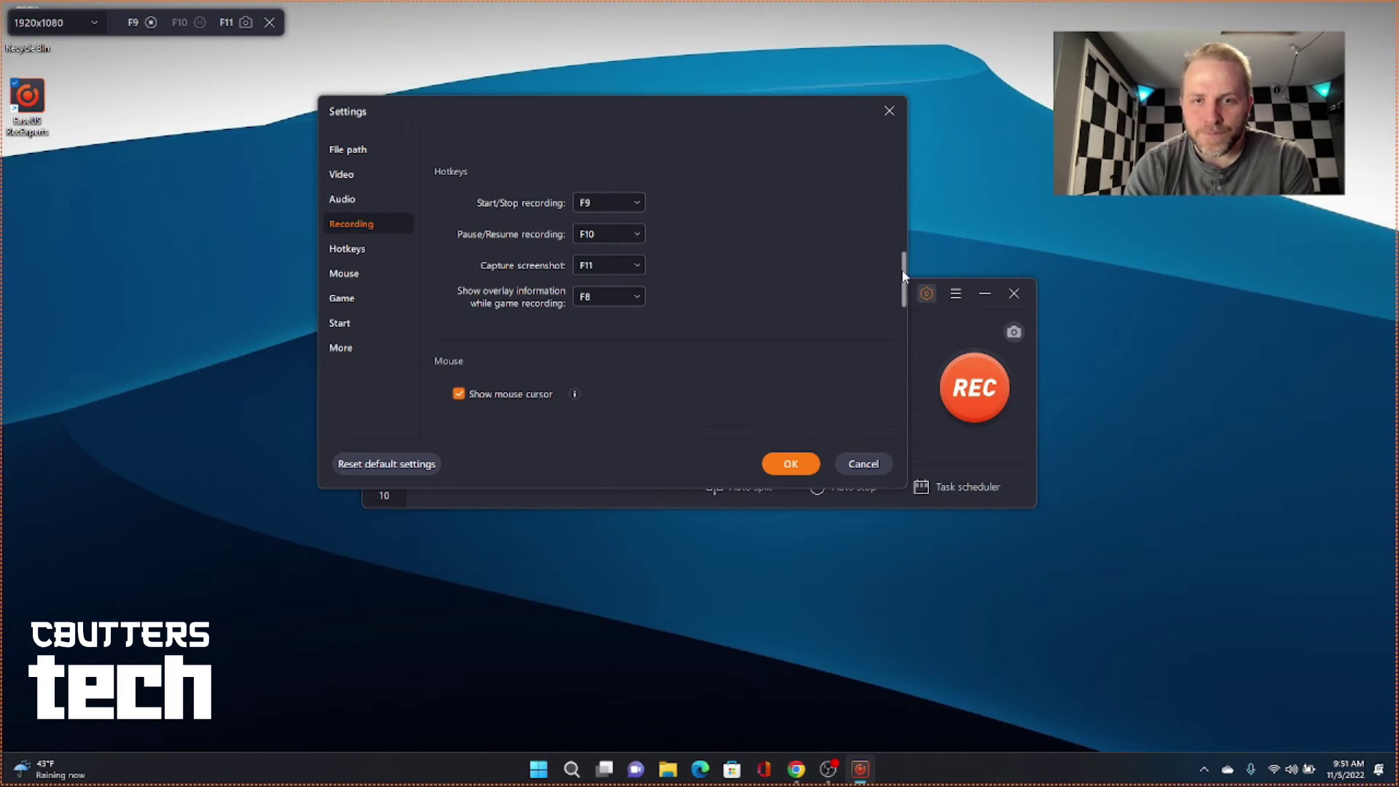
pyautogui.moveTo(901, 271); pyautogui.dragTo(897, 330)
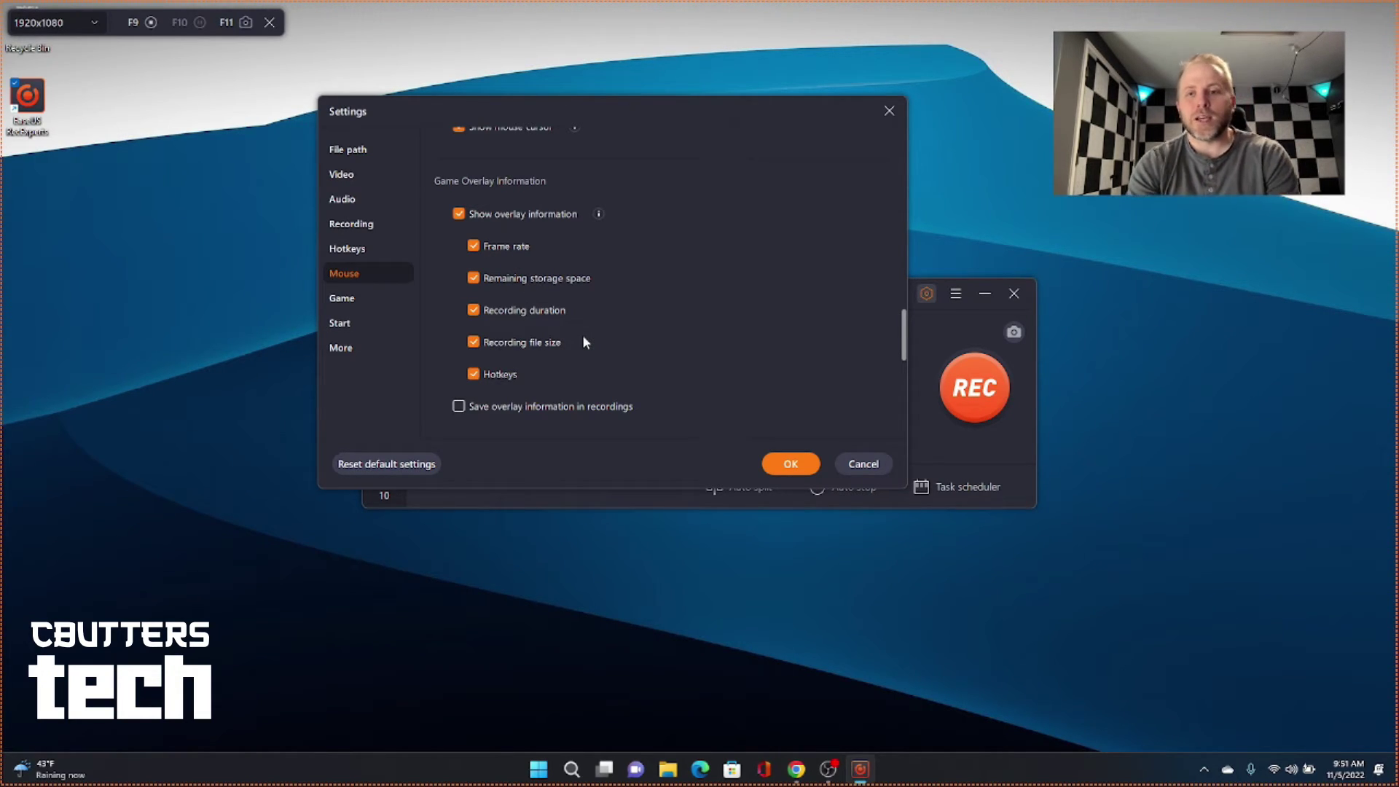
# Step: Review the game overlay options, the startup settings and the behavior for closing the main panel
pyautogui.click(366, 300)
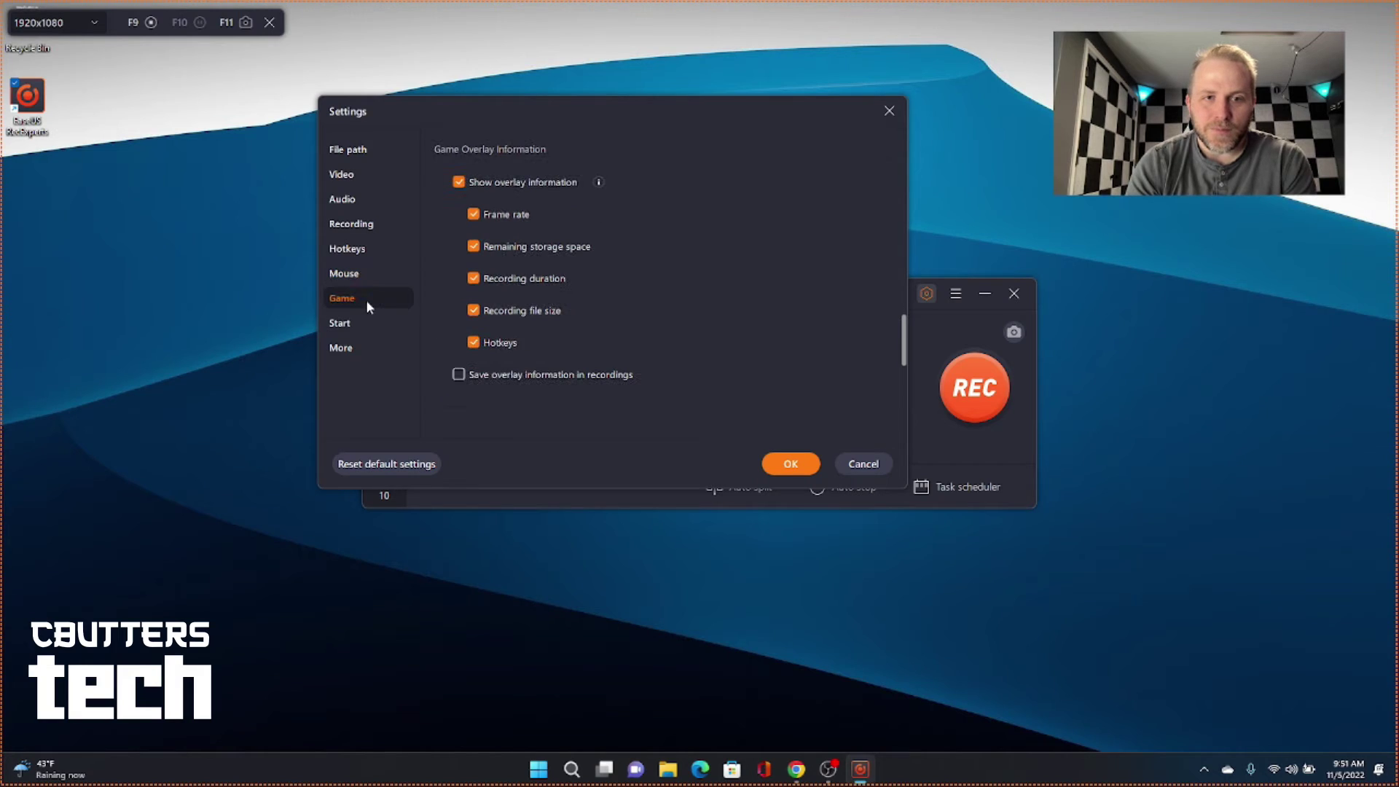
pyautogui.click(349, 321)
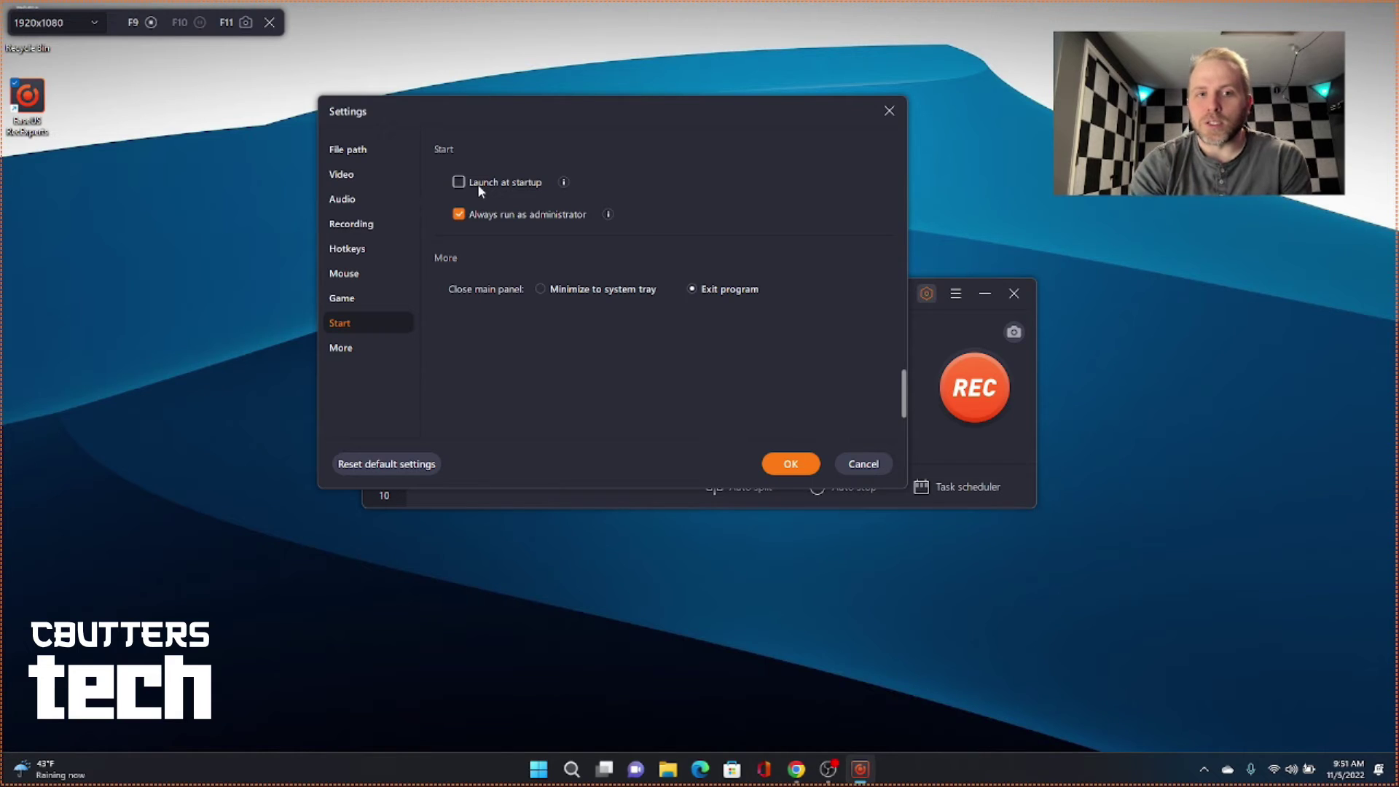
pyautogui.click(358, 347)
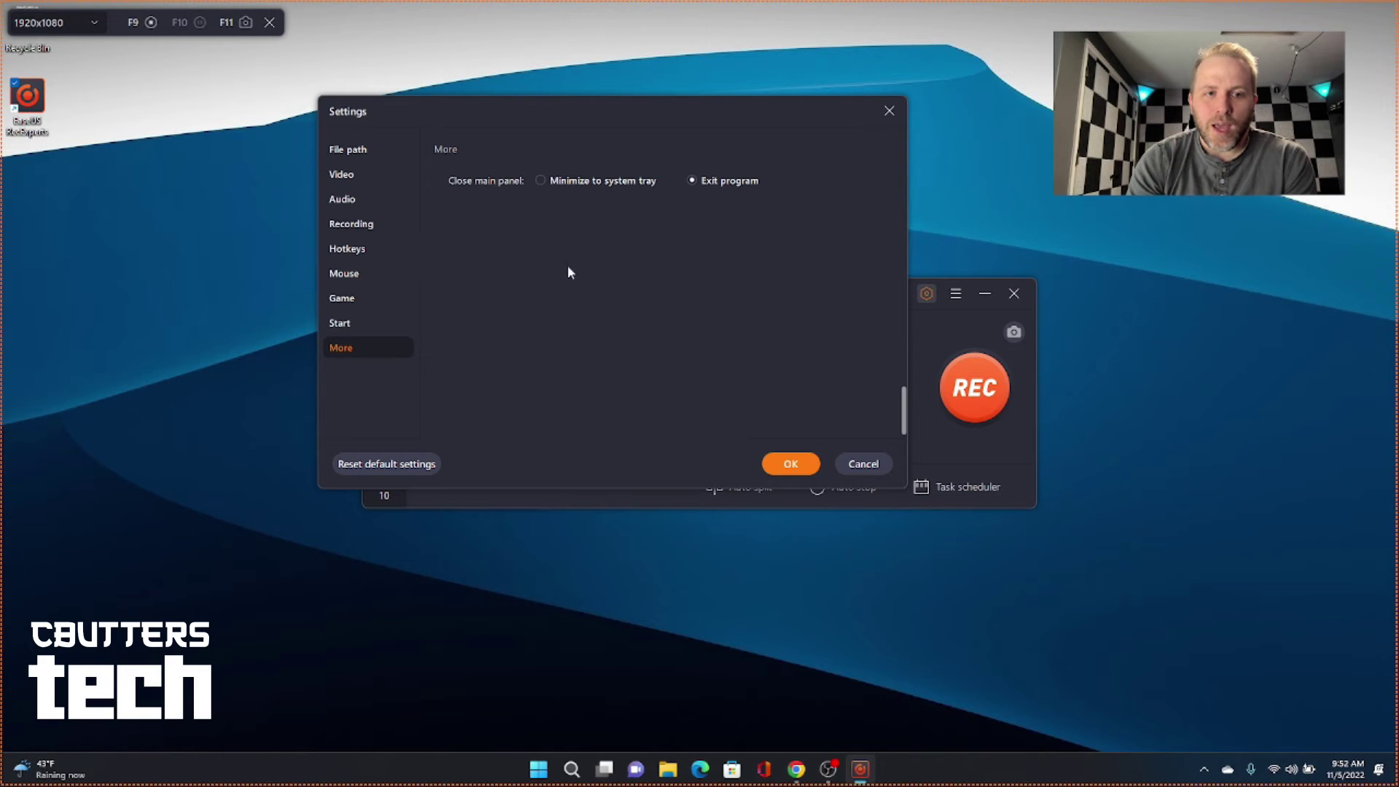